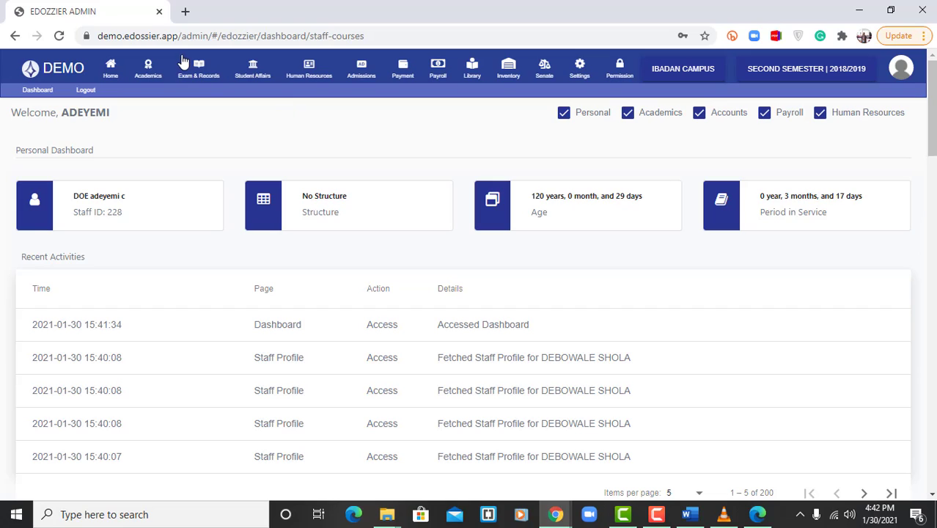
# - Add a new branch named JOS in the academic setup
pyautogui.click(150, 66)
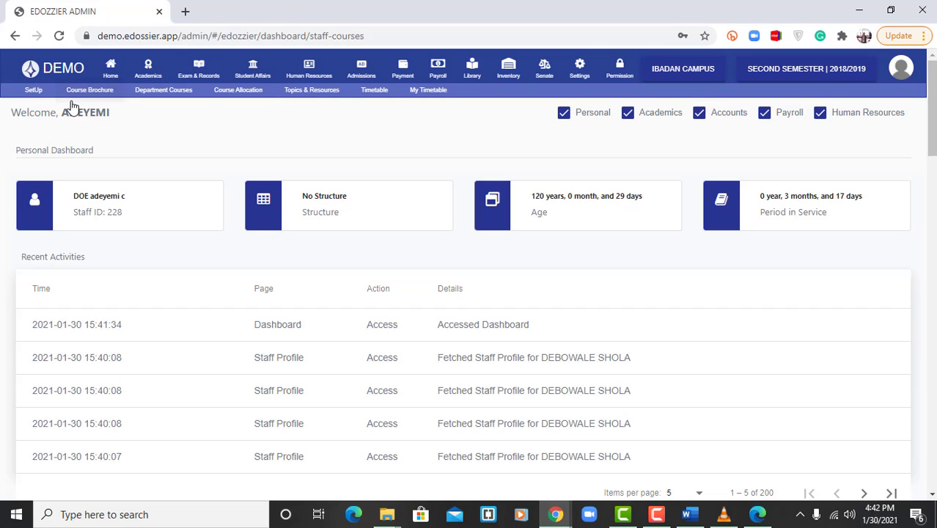
pyautogui.click(26, 90)
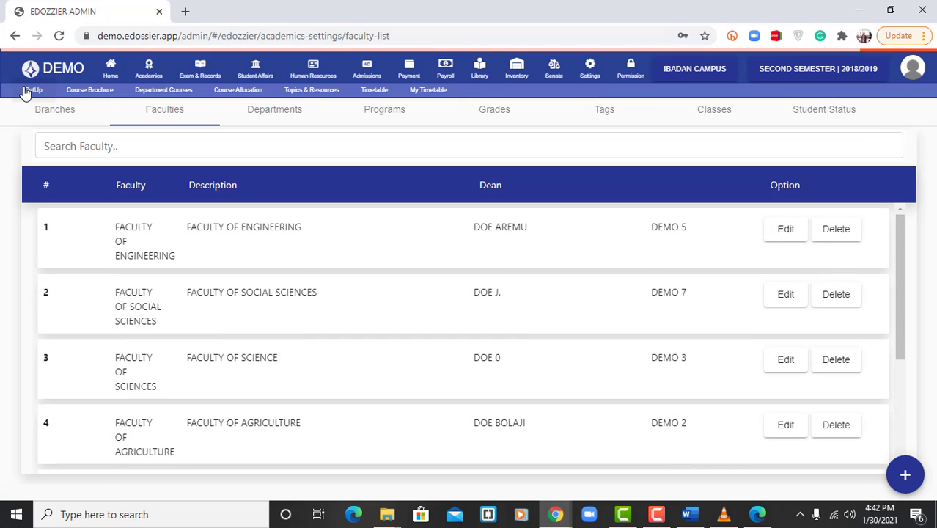
pyautogui.click(55, 118)
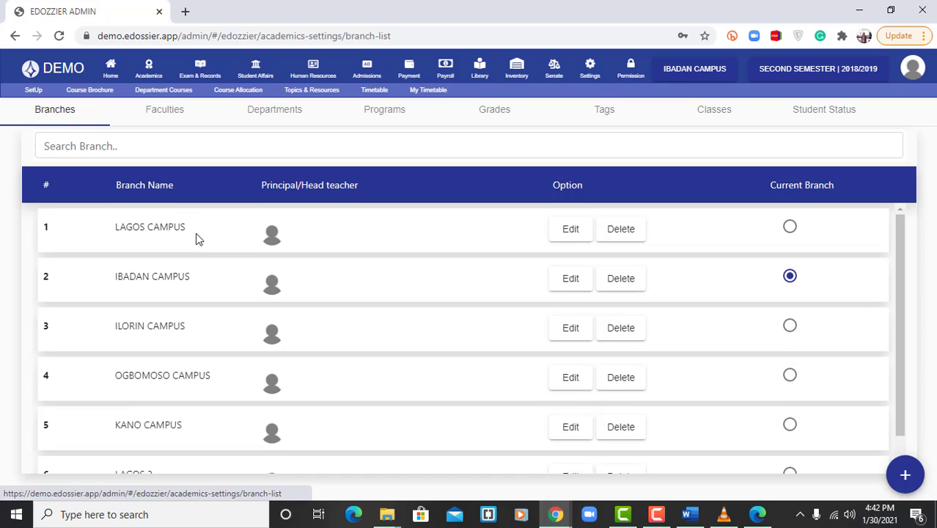
pyautogui.click(908, 475)
pyautogui.click(548, 272)
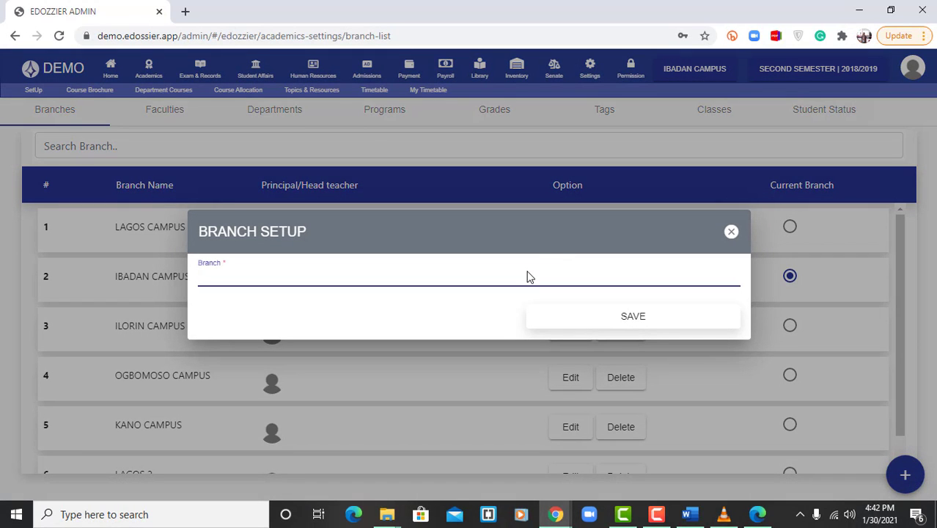
pyautogui.click(527, 273)
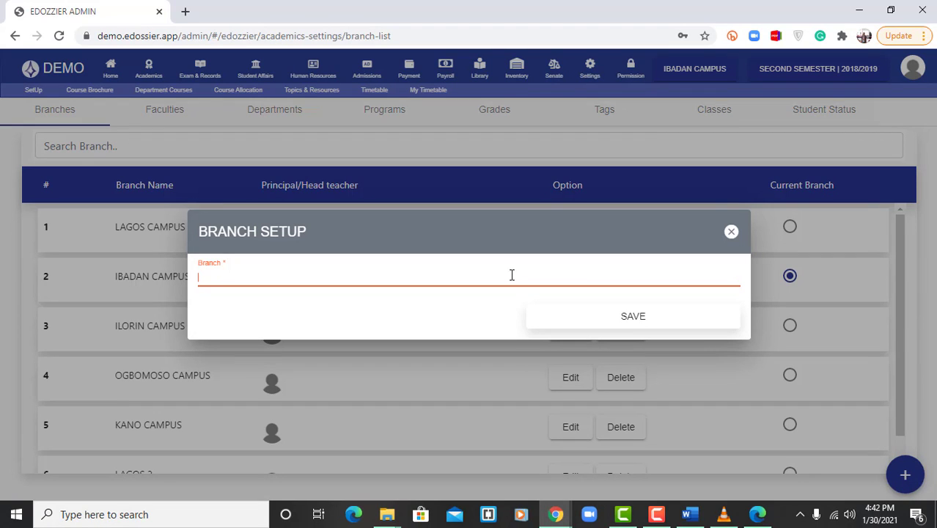
pyautogui.write('JOS')
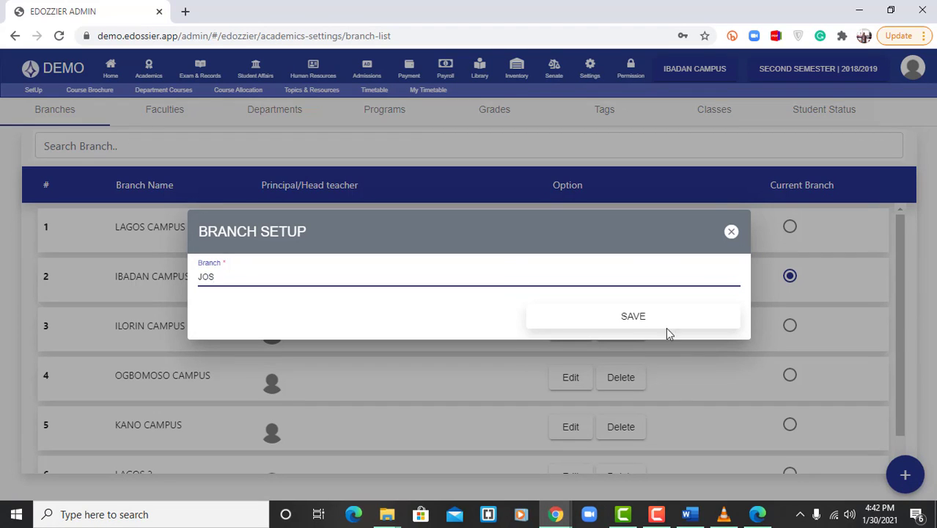
pyautogui.click(634, 316)
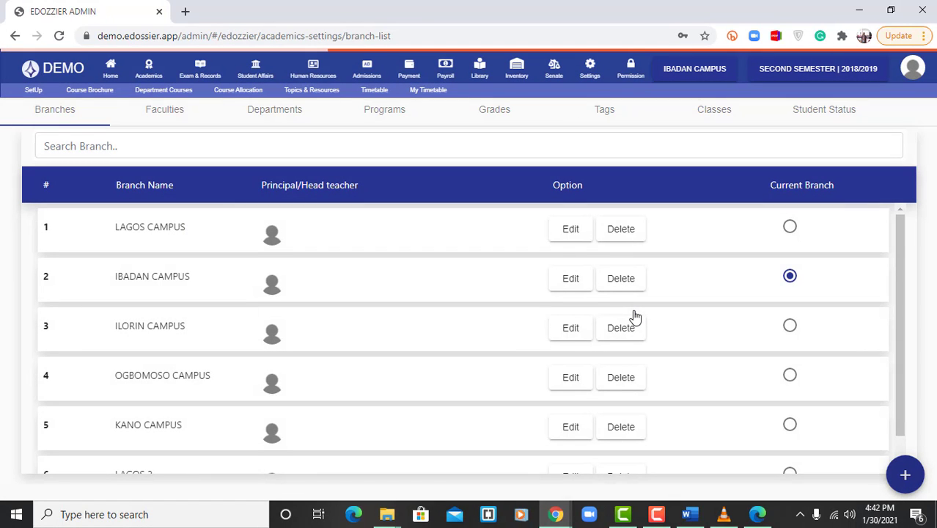
# - Review the academic setup lists of faculties, departments and programs
pyautogui.click(155, 116)
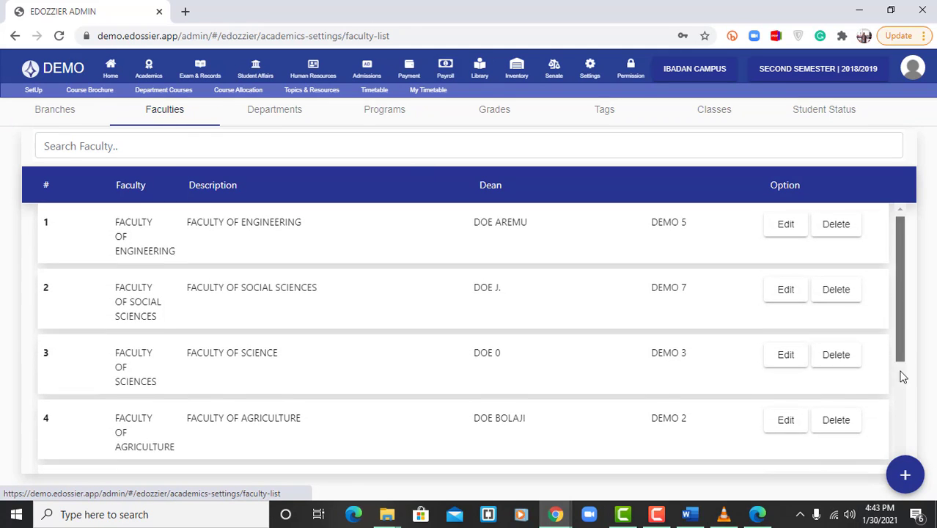
pyautogui.scroll(-3, 902, 377)
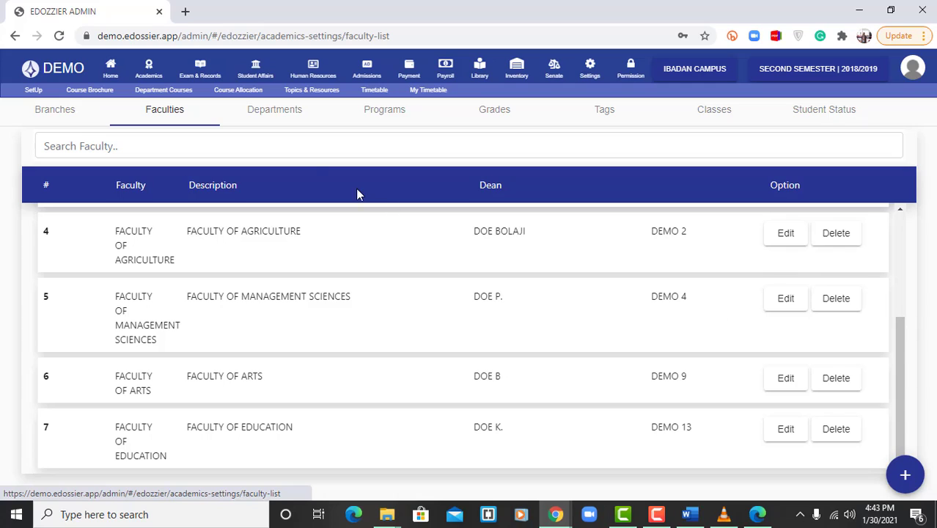
pyautogui.click(262, 122)
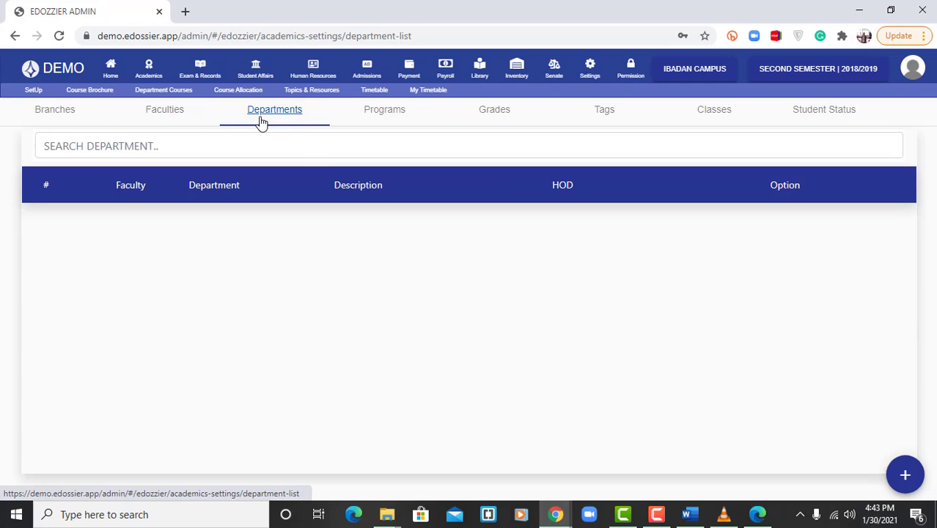
pyautogui.click(164, 116)
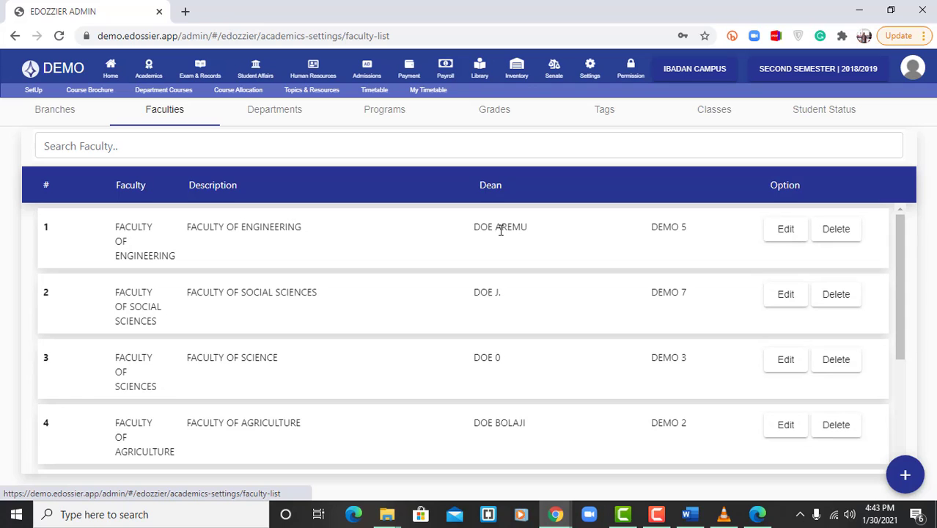
pyautogui.click(277, 119)
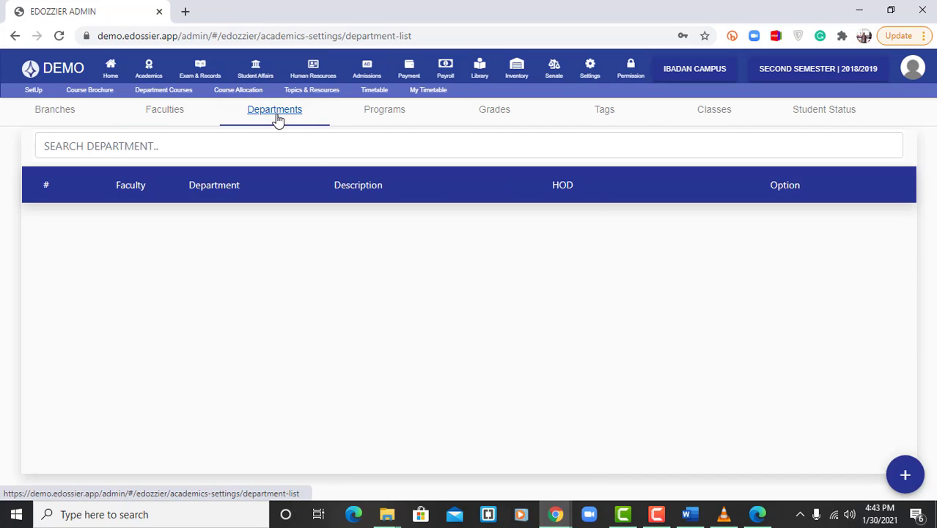
pyautogui.click(384, 110)
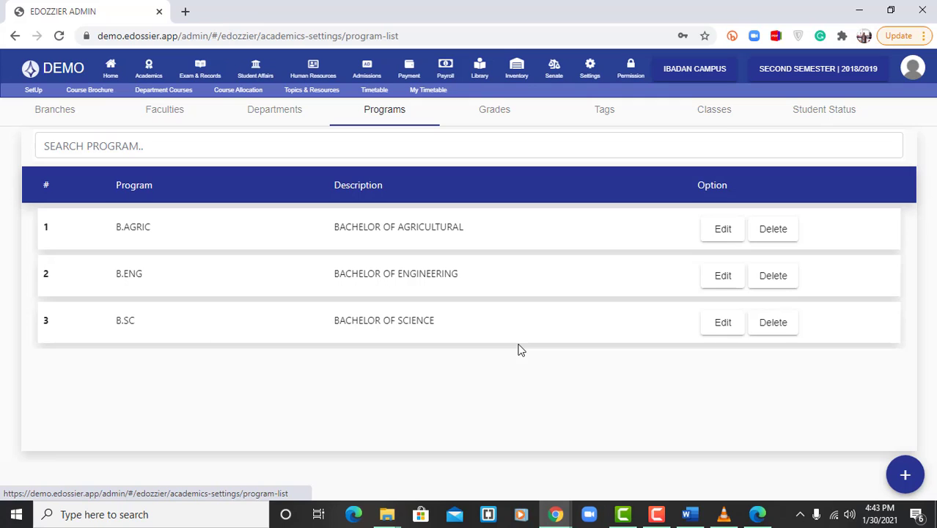
# - Examine the B.SC program's grades and the setup details of its grade C
pyautogui.click(485, 110)
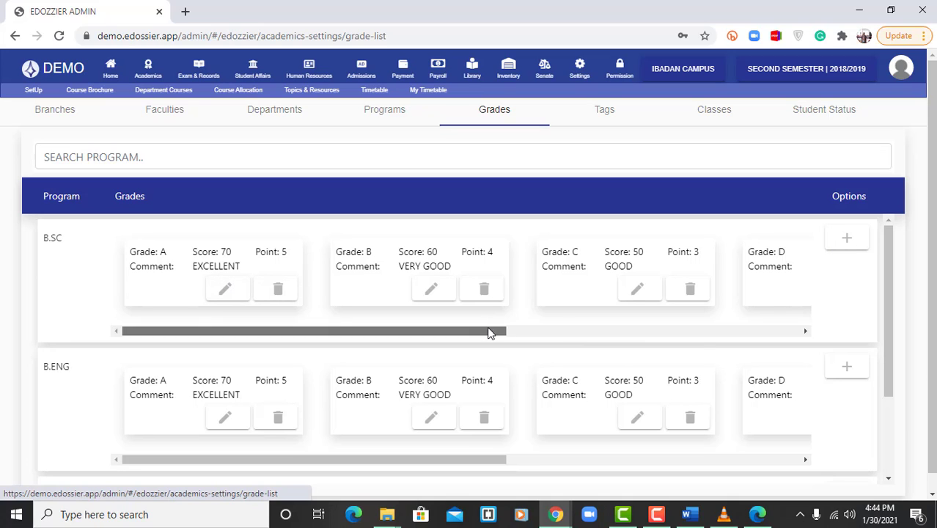
pyautogui.moveTo(491, 331); pyautogui.dragTo(879, 339)
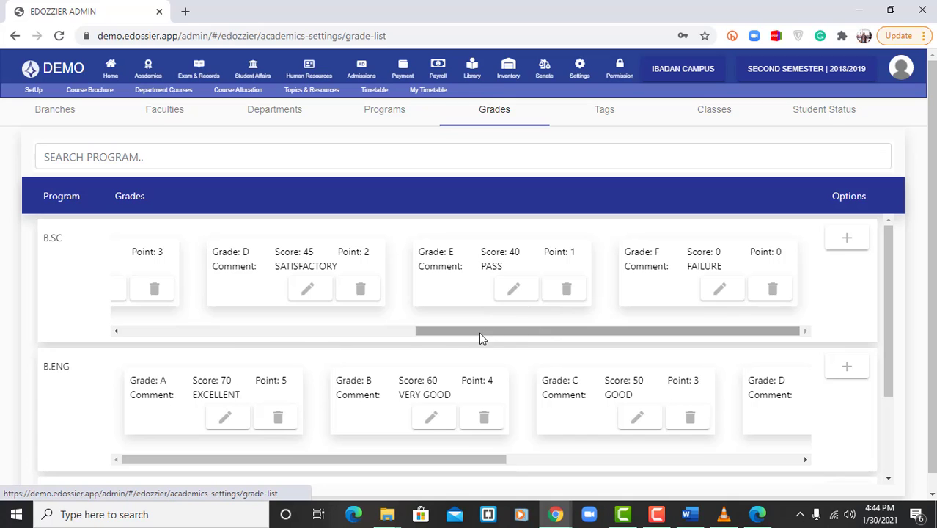
pyautogui.moveTo(479, 333); pyautogui.dragTo(403, 331)
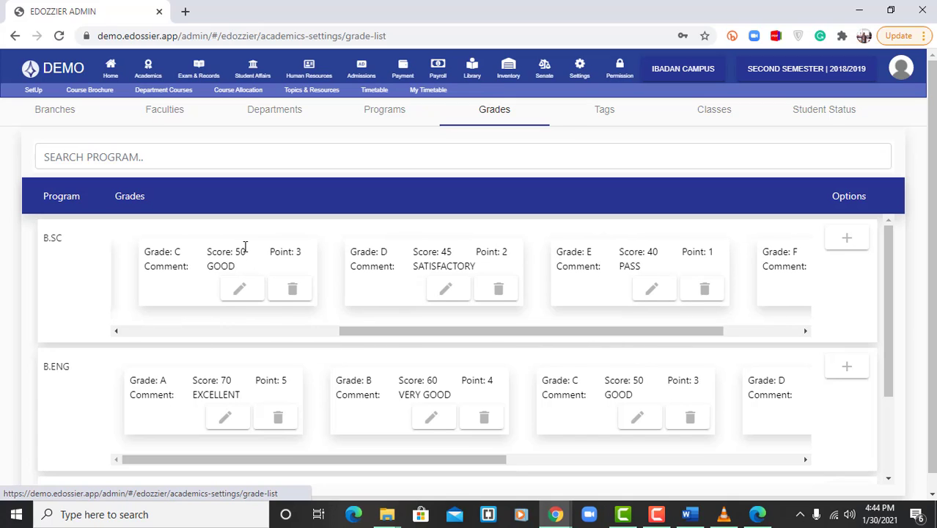
pyautogui.click(238, 290)
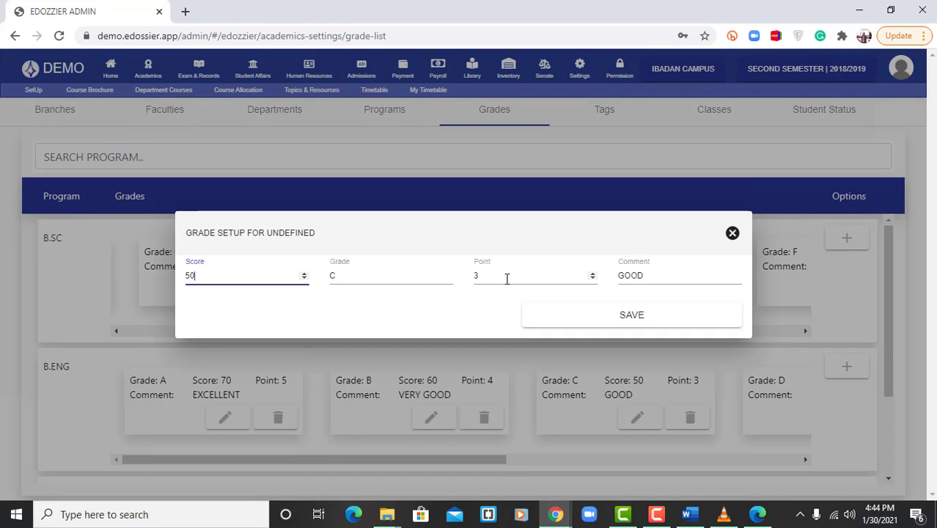
pyautogui.click(733, 233)
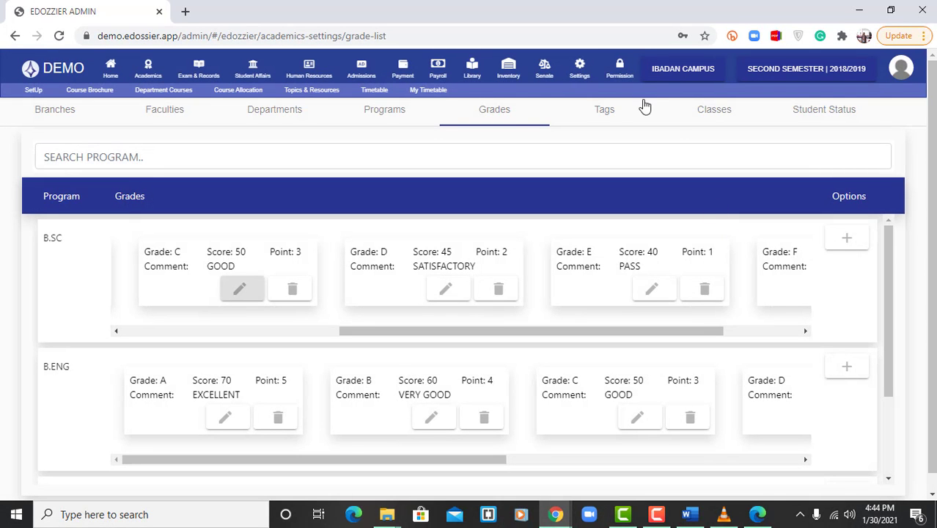
# - Add a 100L tag with rank 1 to the Bachelor of Science program
pyautogui.click(602, 117)
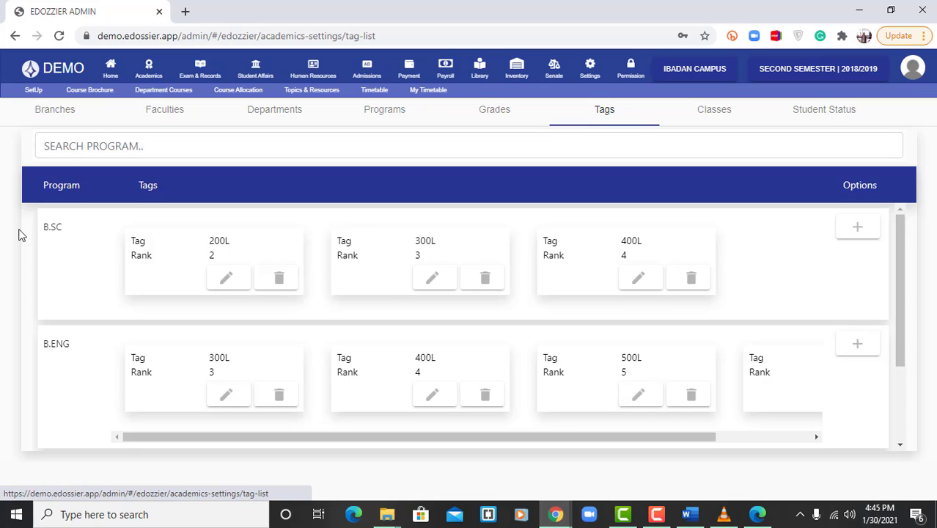
pyautogui.moveTo(54, 229)
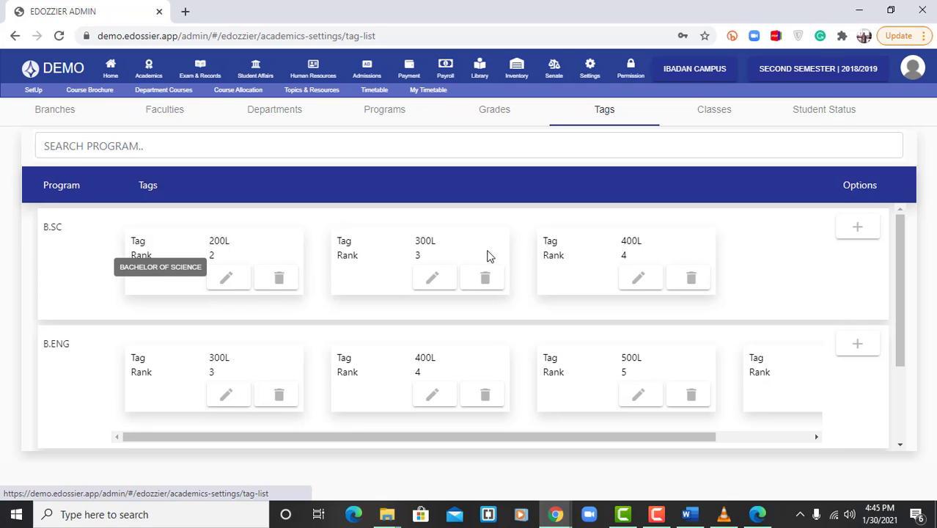
pyautogui.click(842, 238)
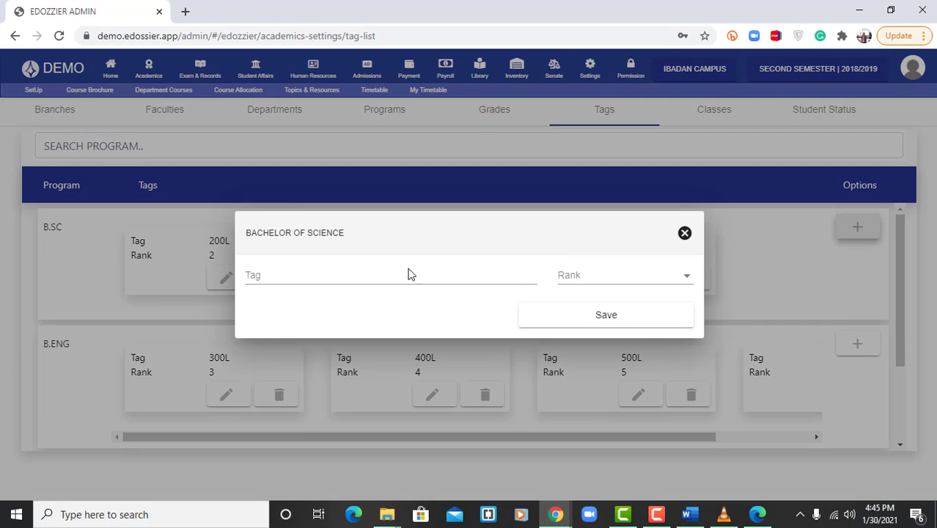
pyautogui.click(372, 276)
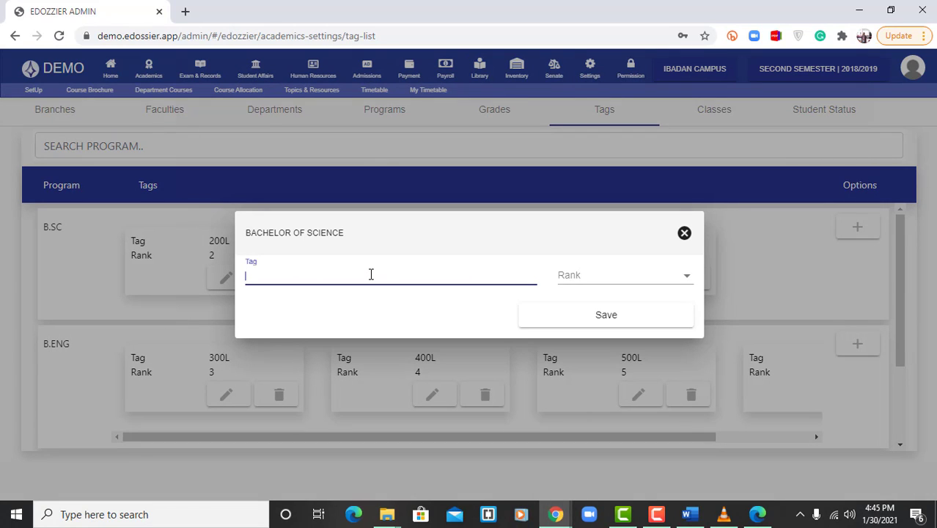
pyautogui.write('100L')
pyautogui.click(642, 285)
pyautogui.click(567, 308)
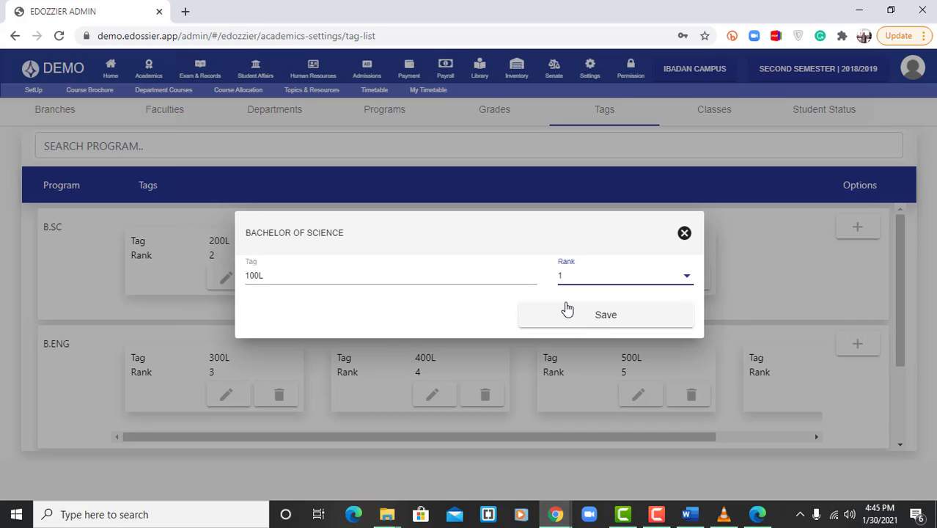
pyautogui.click(555, 321)
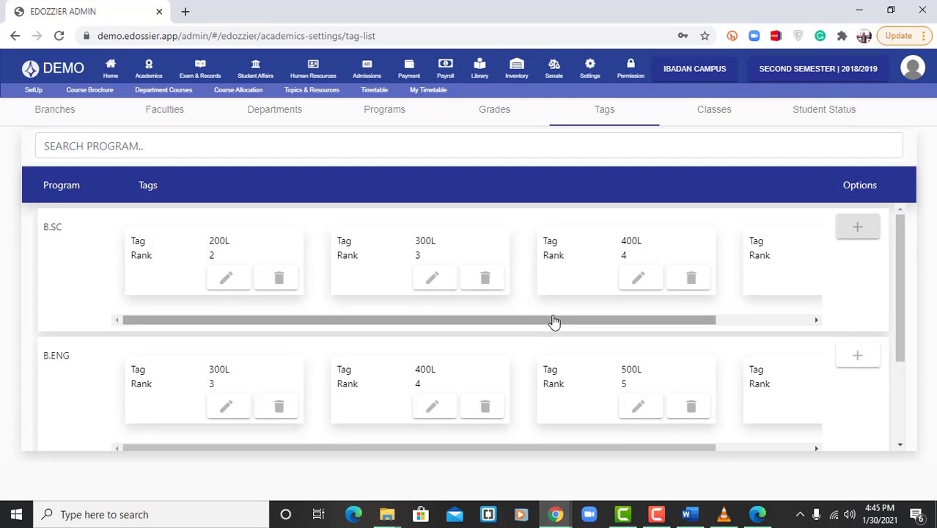
# - Check the 100L tag in the B.SC program and look through the other programs' tags
pyautogui.moveTo(810, 241); pyautogui.dragTo(724, 276)
pyautogui.moveTo(691, 323); pyautogui.dragTo(795, 327)
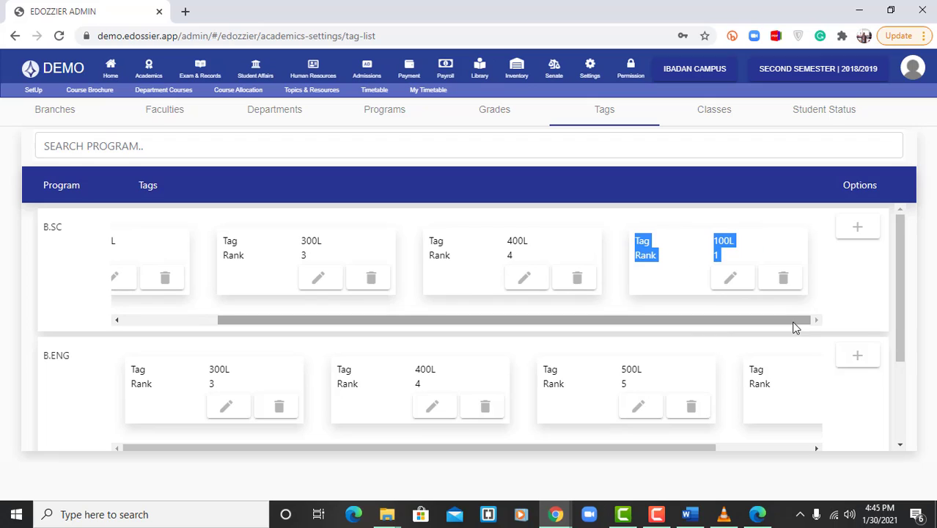
pyautogui.click(729, 236)
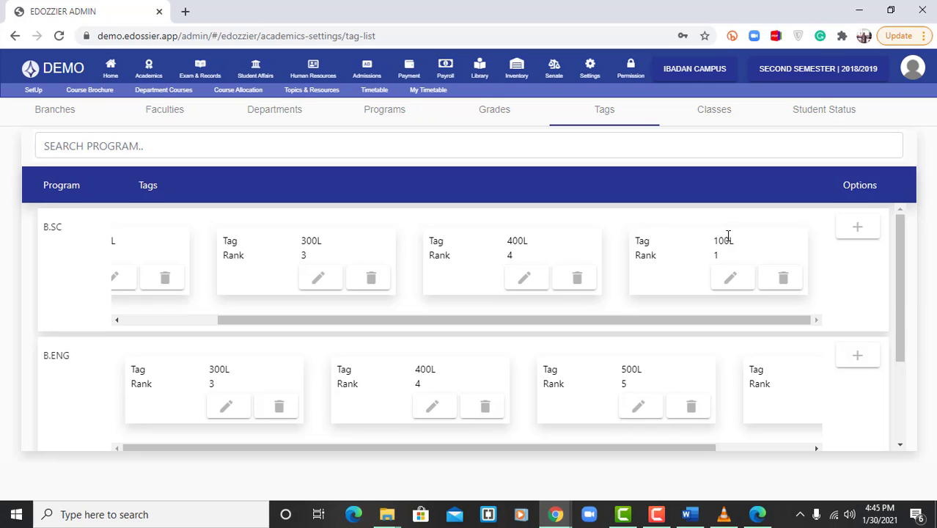
pyautogui.moveTo(902, 299); pyautogui.dragTo(901, 394)
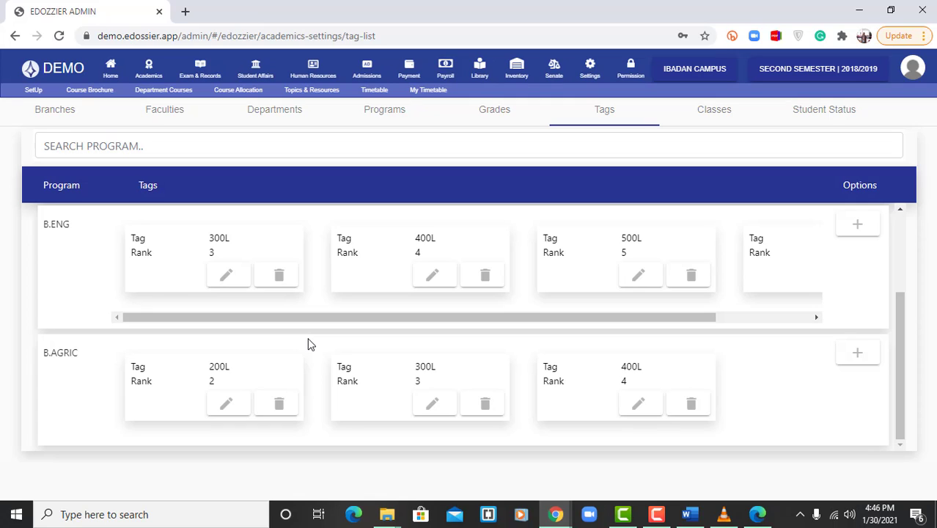
# - Start a new class for the Bachelor of Agricultural program in the Agricultural and Bioresources Engineering department
pyautogui.click(705, 118)
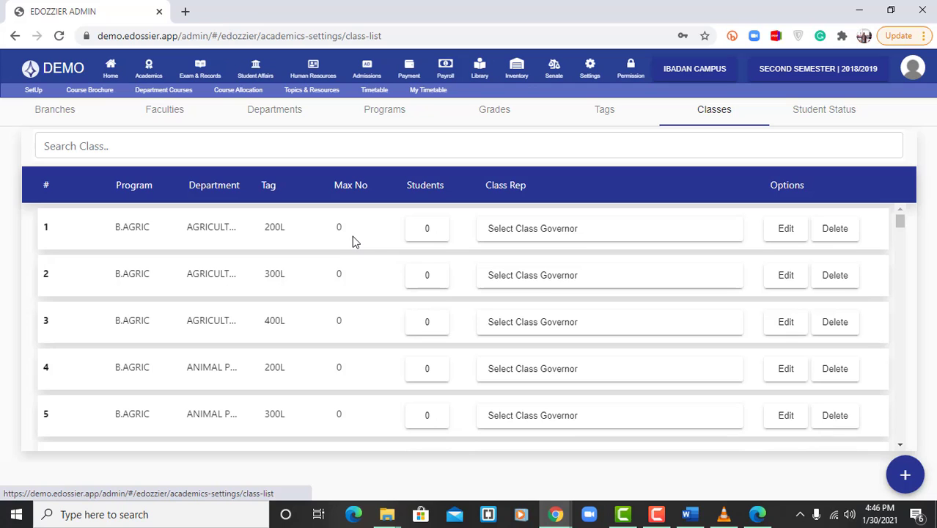
pyautogui.click(905, 475)
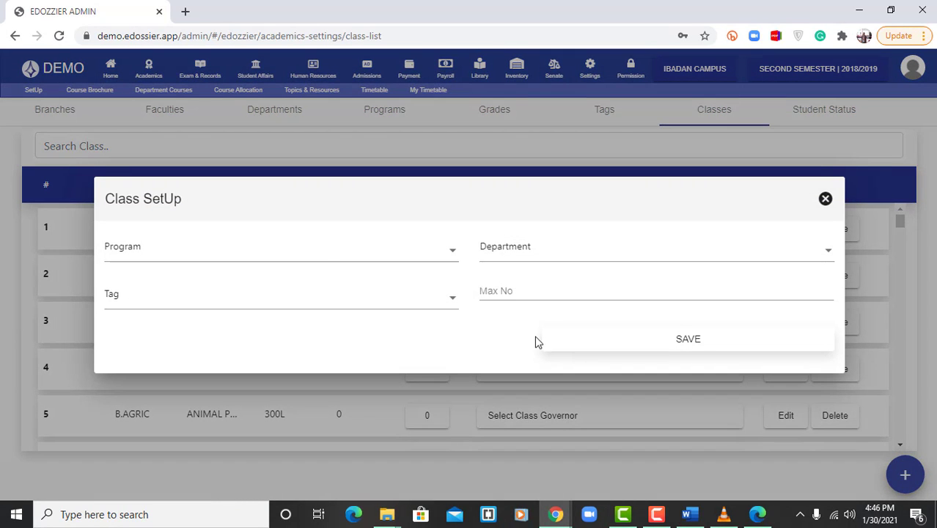
pyautogui.click(314, 253)
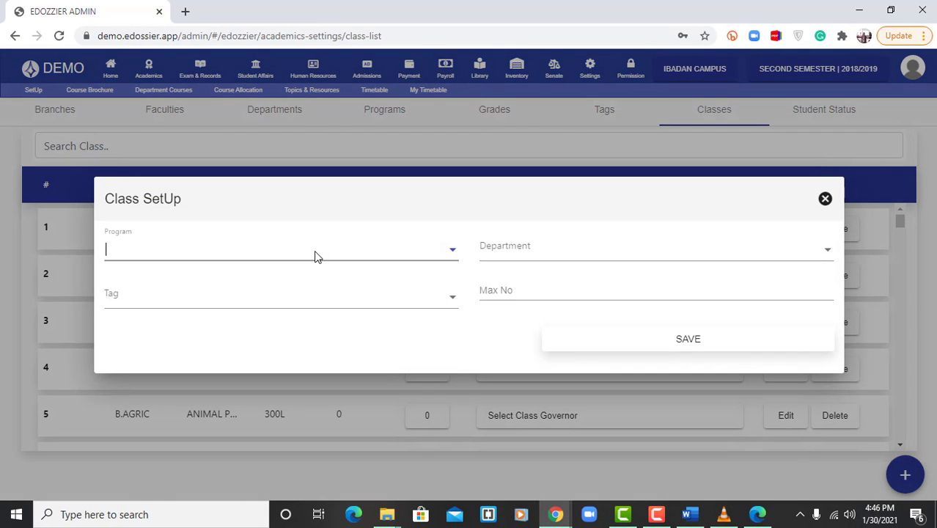
pyautogui.click(270, 295)
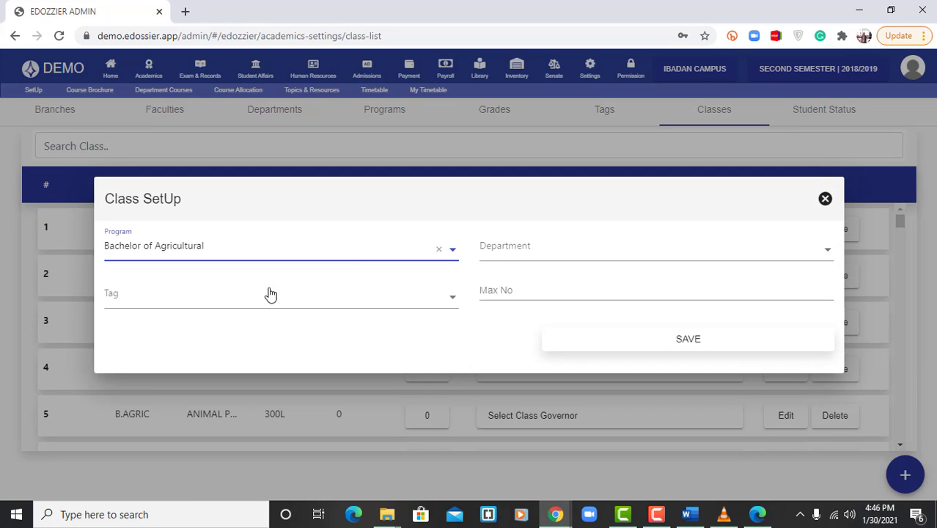
pyautogui.click(508, 258)
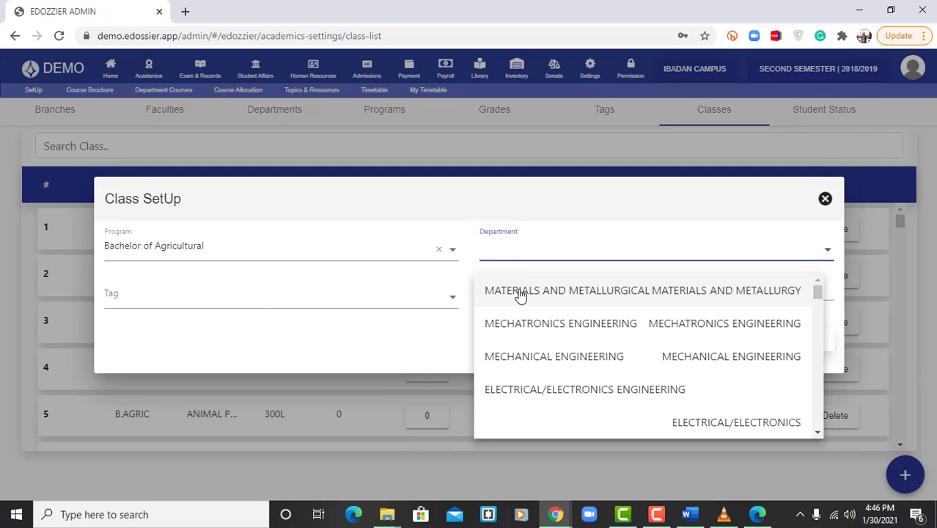
pyautogui.scroll(-3, 524, 359)
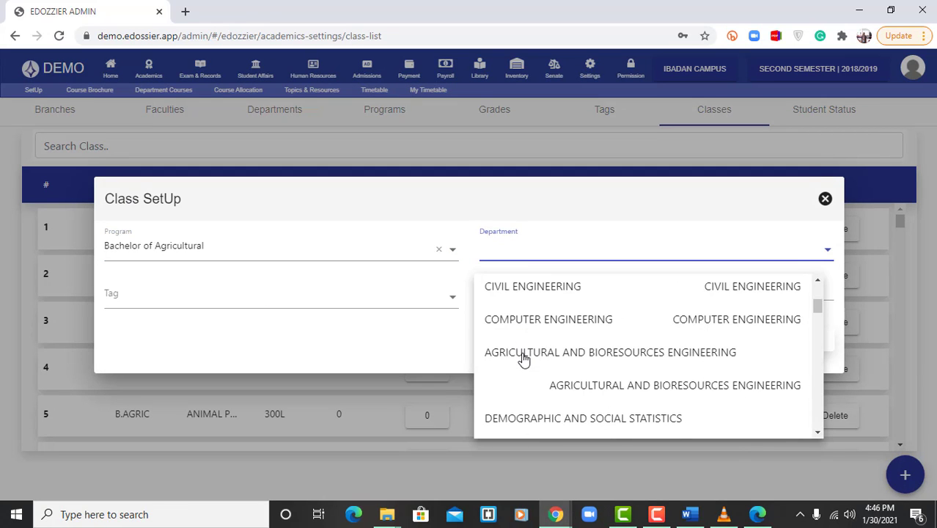
pyautogui.click(524, 354)
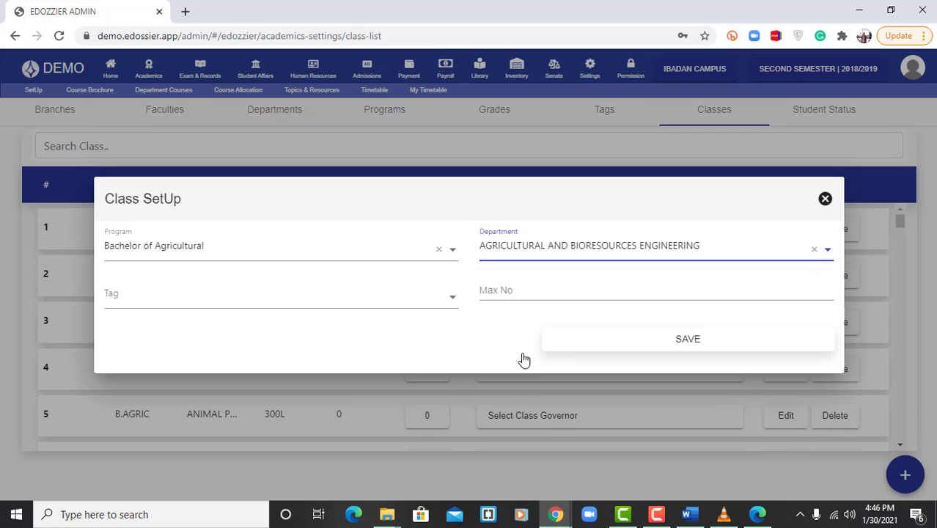
# - Give the new class the 200l tag and a maximum number of 500, and save it
pyautogui.click(316, 306)
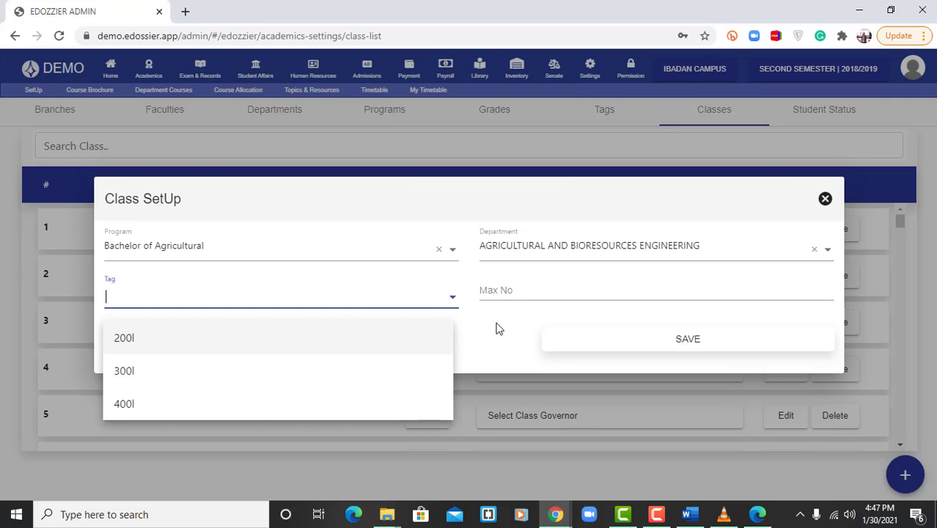
pyautogui.click(282, 343)
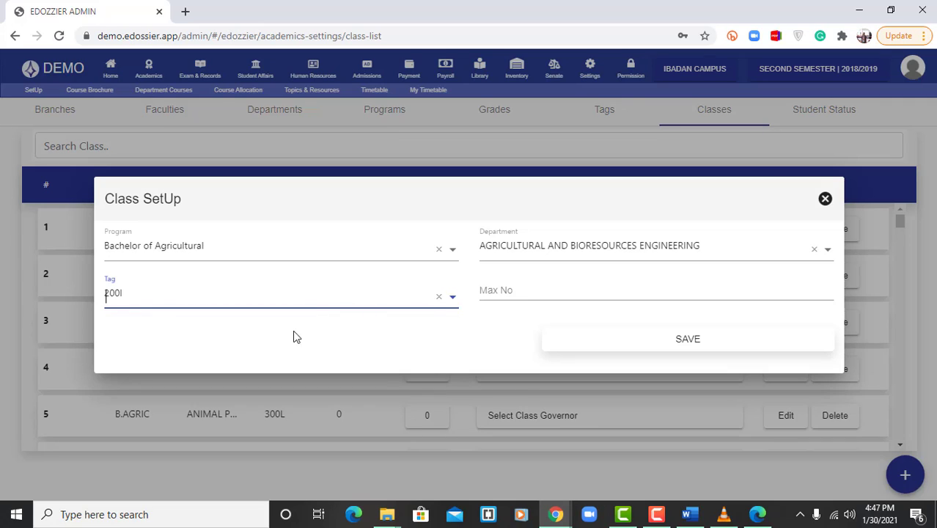
pyautogui.click(524, 293)
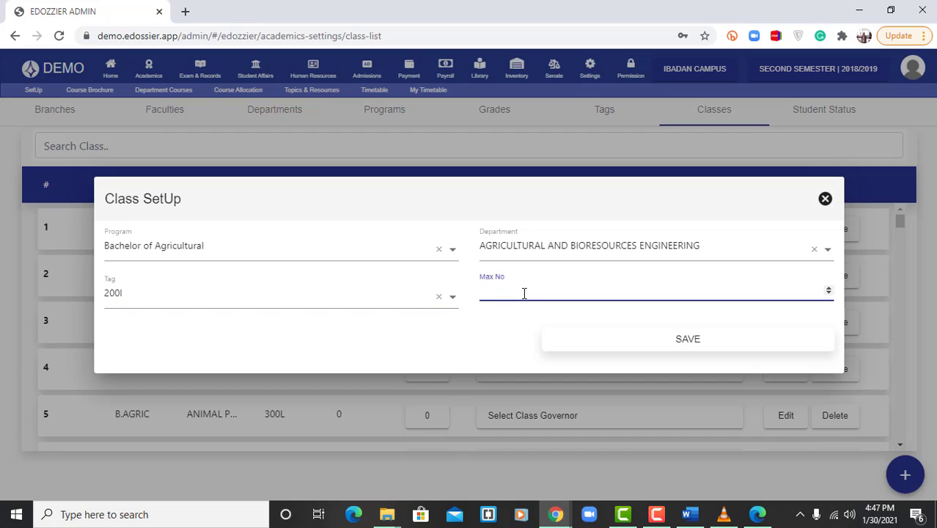
pyautogui.write('5000')
pyautogui.press('BackSpace')
pyautogui.click(596, 331)
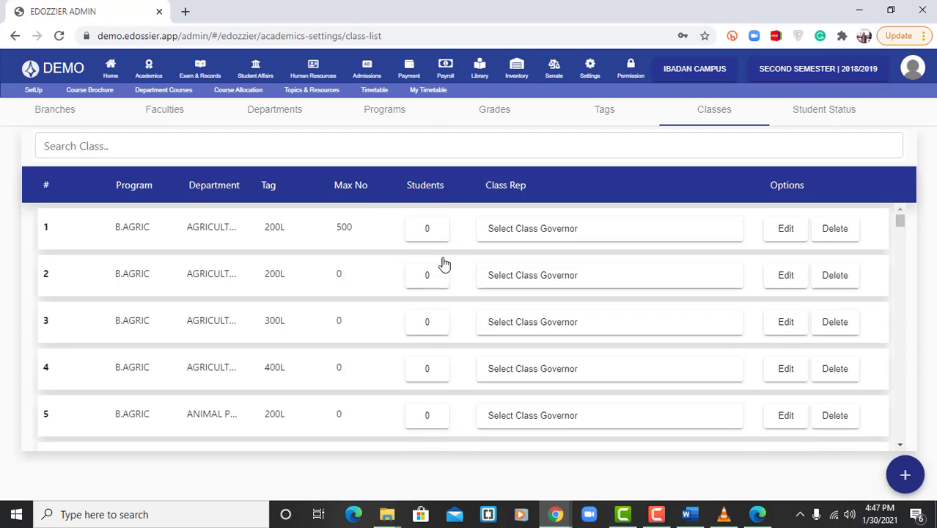
# - Look at the class governor setup and the edit form of the newly added class, leaving both without changes
pyautogui.click(555, 237)
pyautogui.click(495, 276)
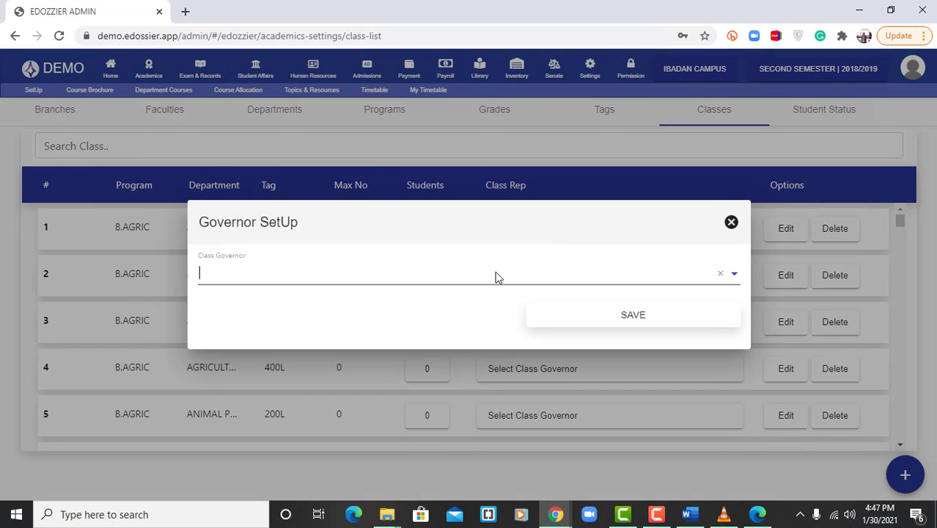
pyautogui.click(731, 222)
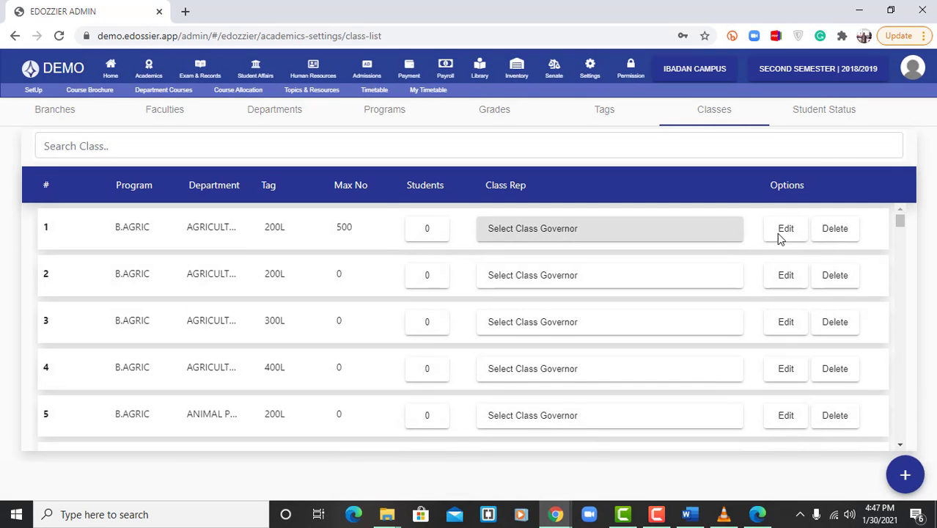
pyautogui.click(784, 230)
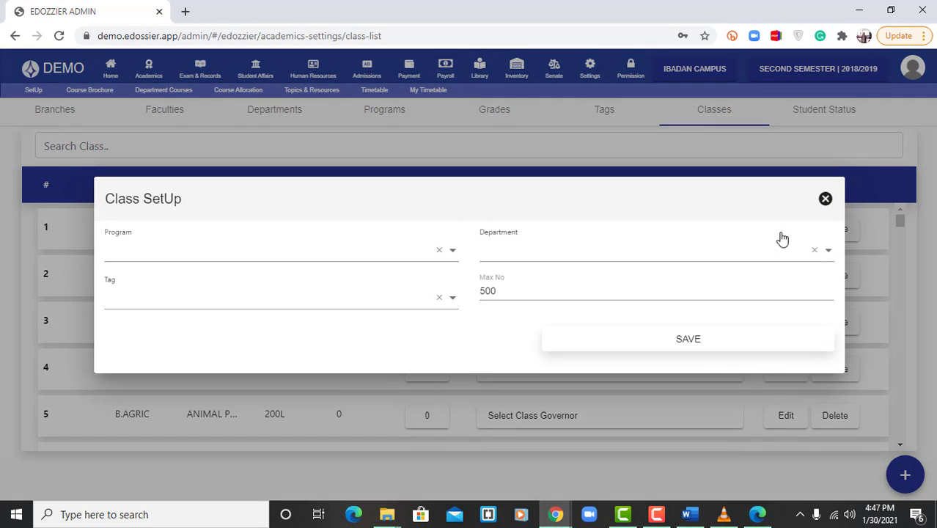
pyautogui.click(826, 199)
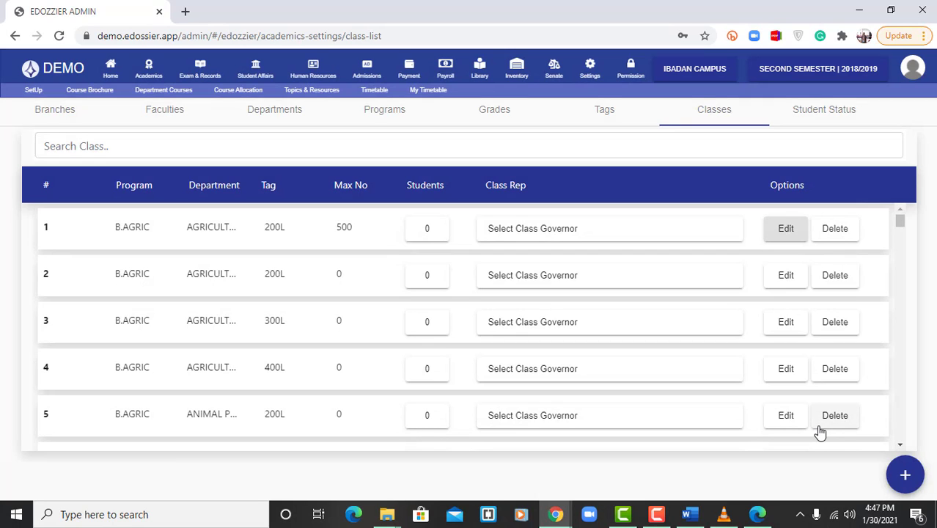
# - Review the student status list and look at the form for adding a status
pyautogui.click(813, 123)
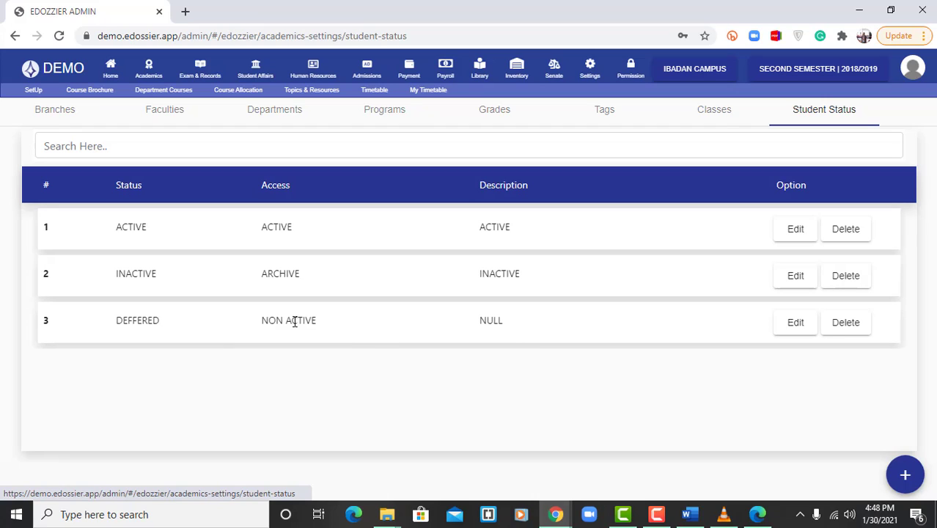
pyautogui.click(902, 475)
pyautogui.click(517, 245)
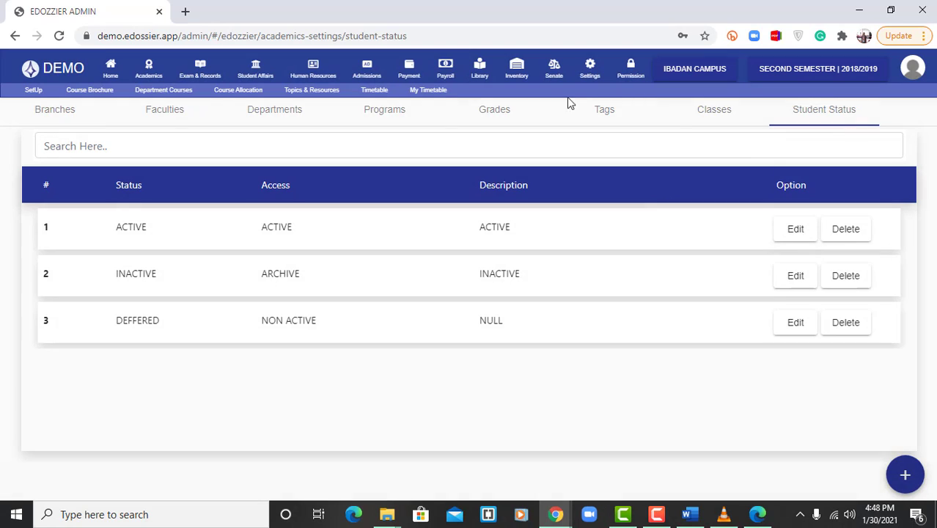
# - Examine the unit and status options of a new course setup in the course brochure
pyautogui.click(79, 91)
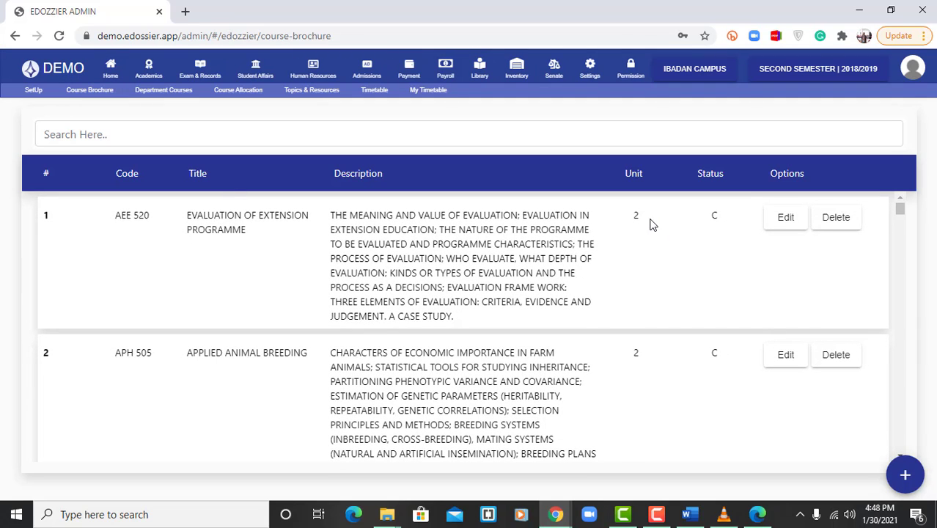
pyautogui.click(901, 488)
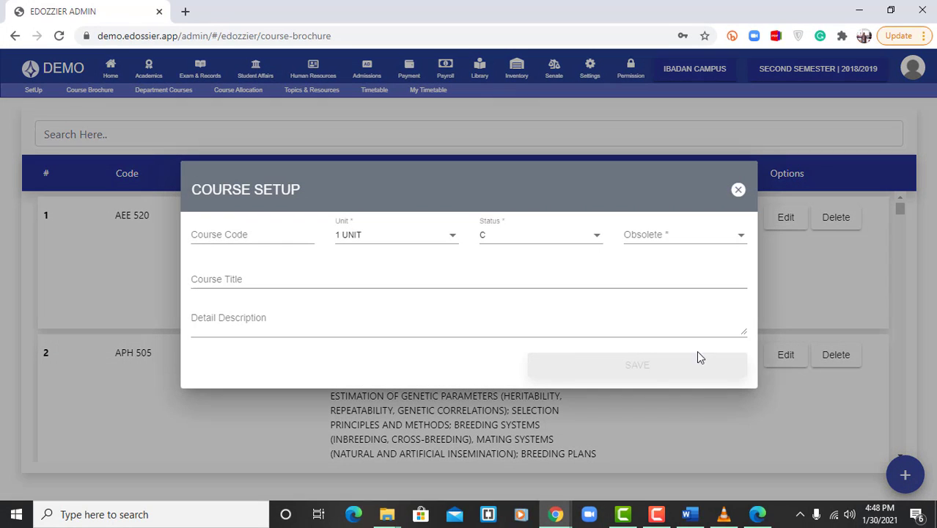
pyautogui.click(501, 243)
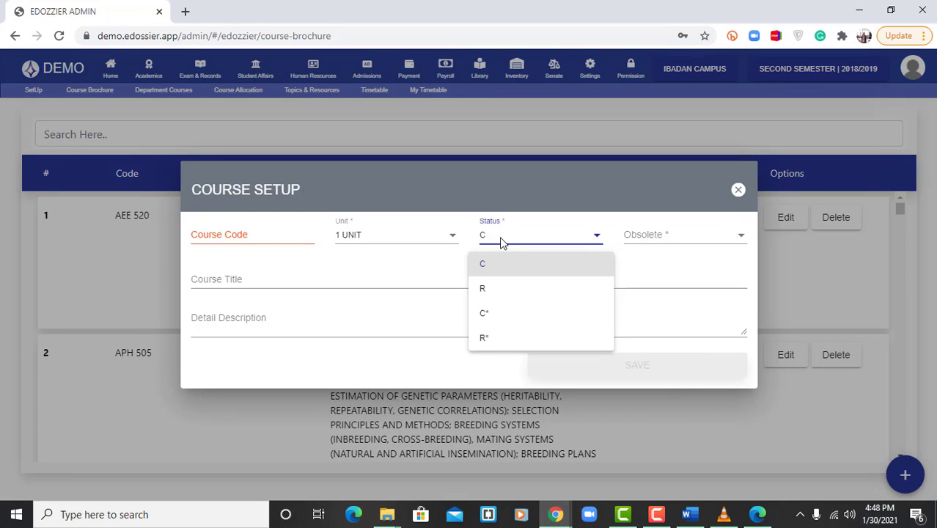
pyautogui.click(271, 242)
pyautogui.click(269, 237)
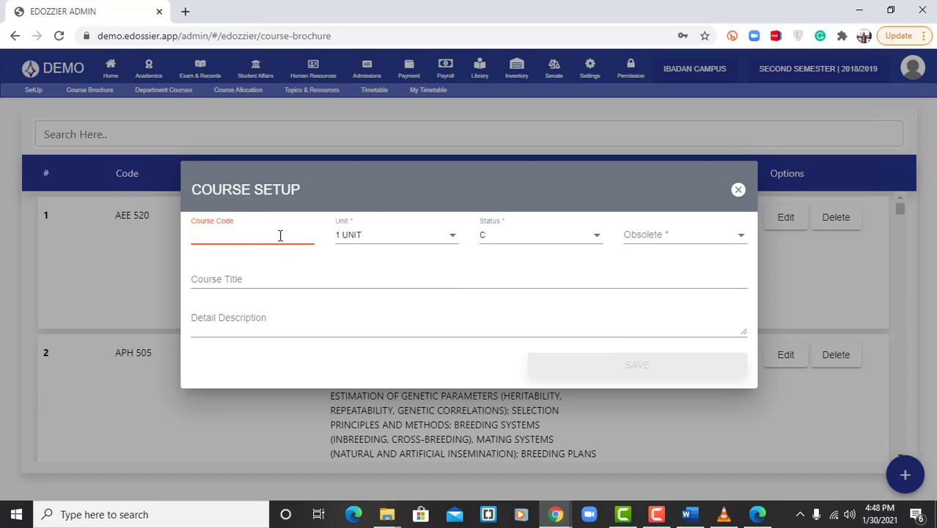
pyautogui.click(380, 236)
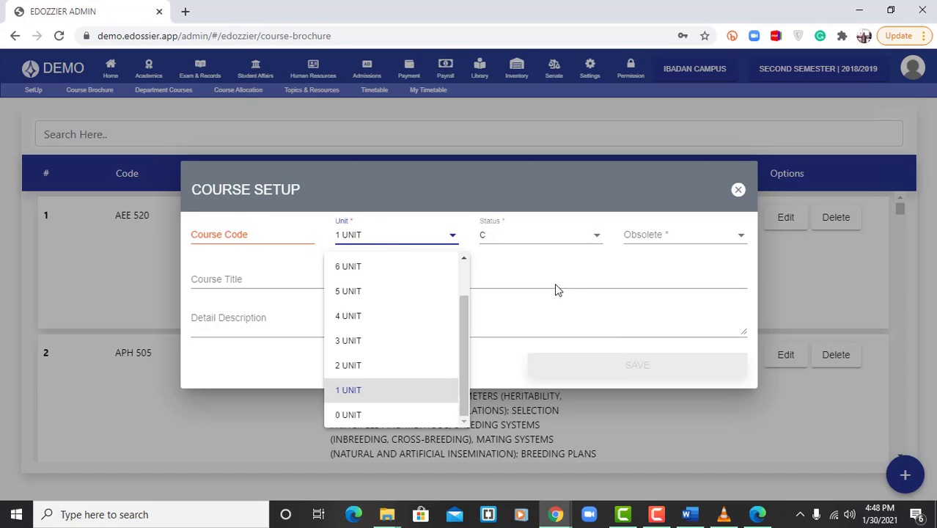
pyautogui.click(561, 243)
pyautogui.click(561, 244)
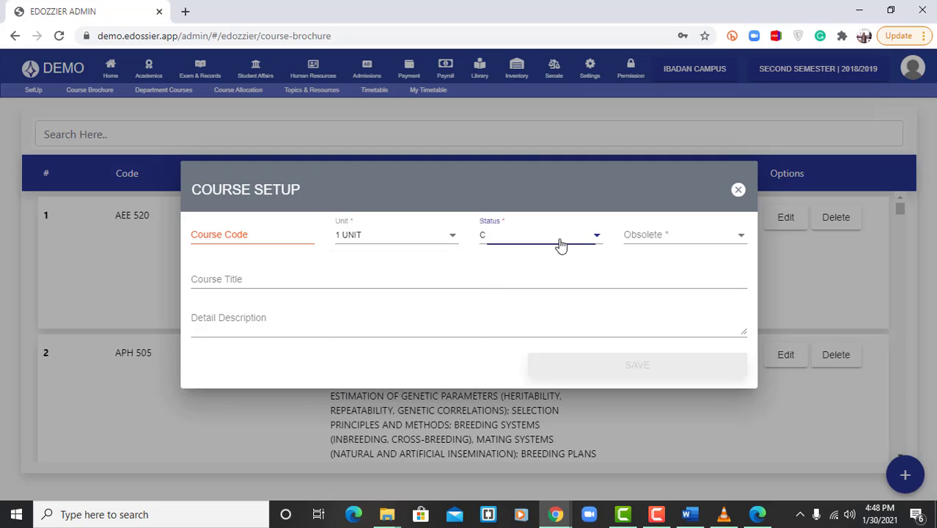
pyautogui.click(624, 278)
# - Check the Obsolete options of the new course, discard the form and look through the brochure's course list
pyautogui.click(649, 243)
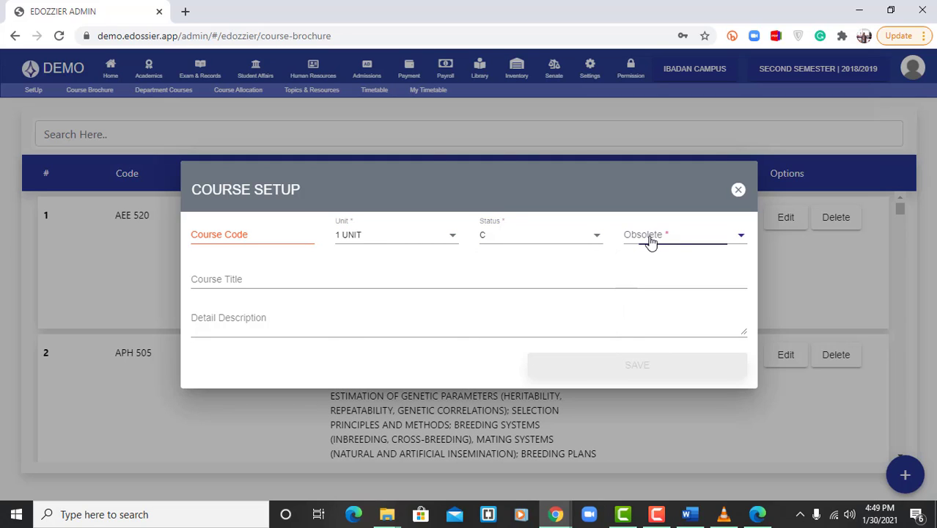
pyautogui.click(637, 290)
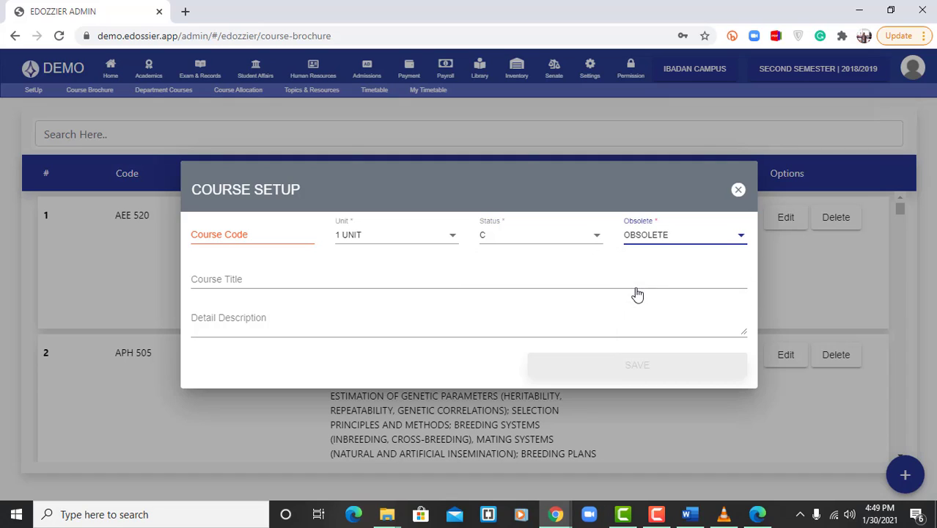
pyautogui.click(665, 242)
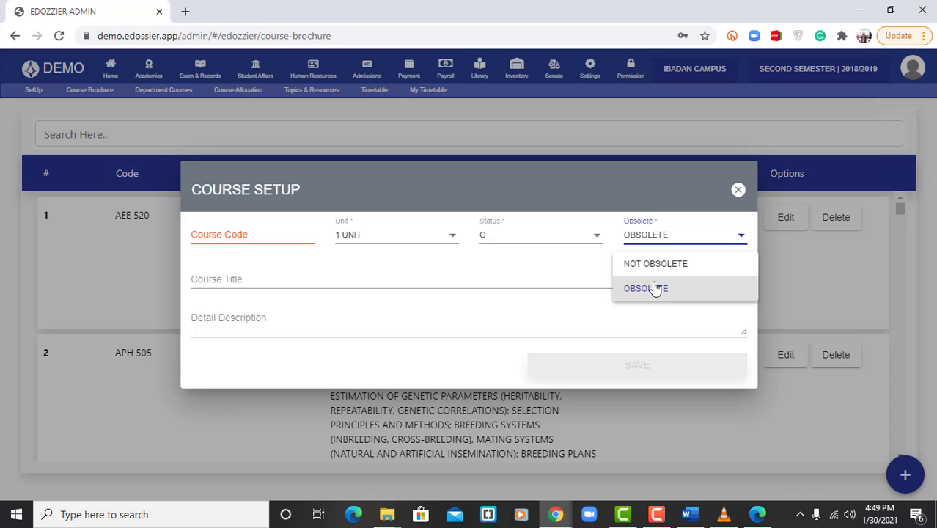
pyautogui.click(651, 266)
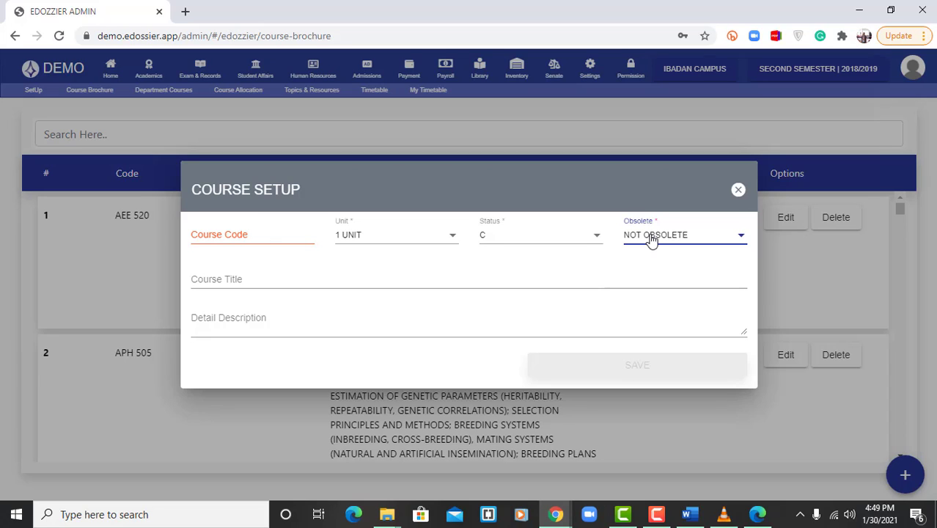
pyautogui.click(398, 278)
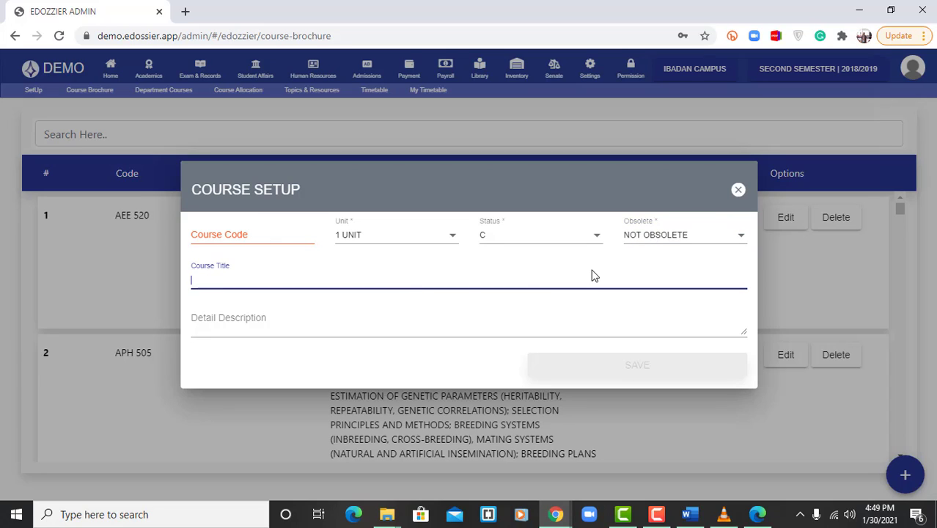
pyautogui.click(739, 192)
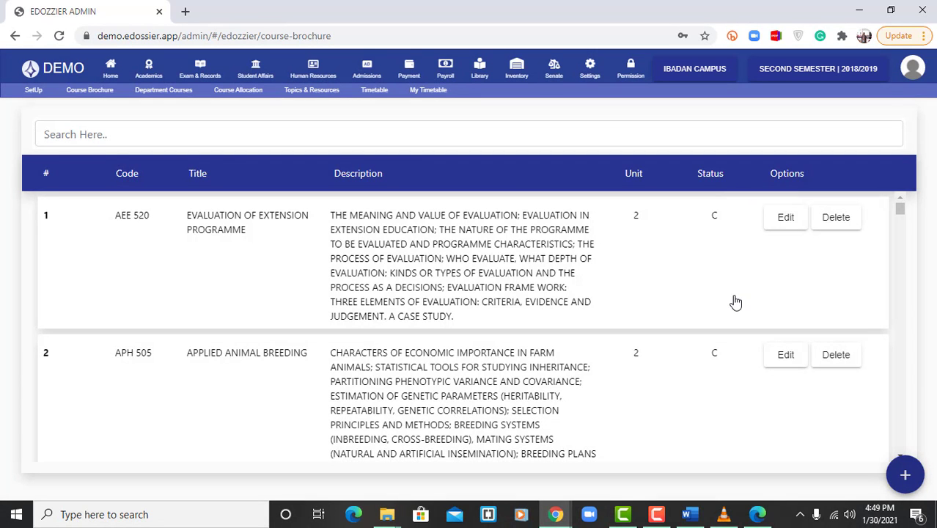
pyautogui.scroll(-10, 735, 302)
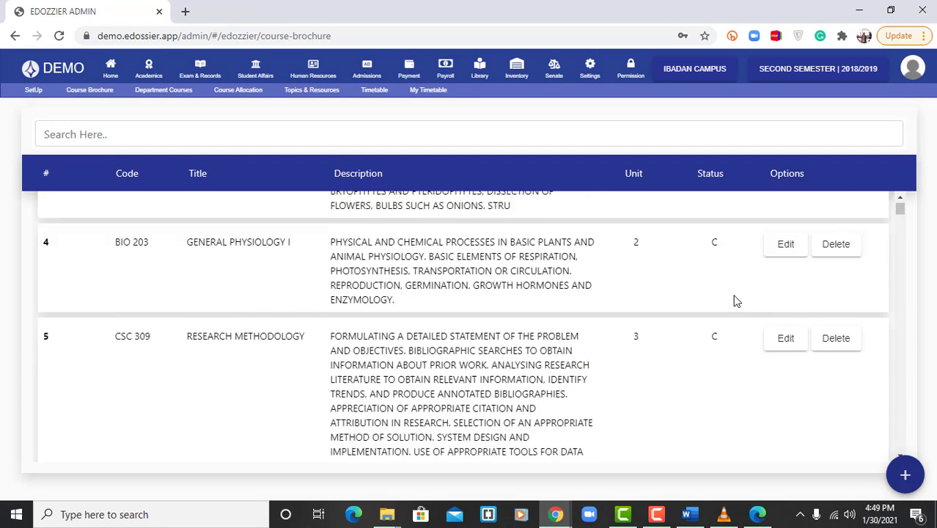
pyautogui.scroll(10, 737, 301)
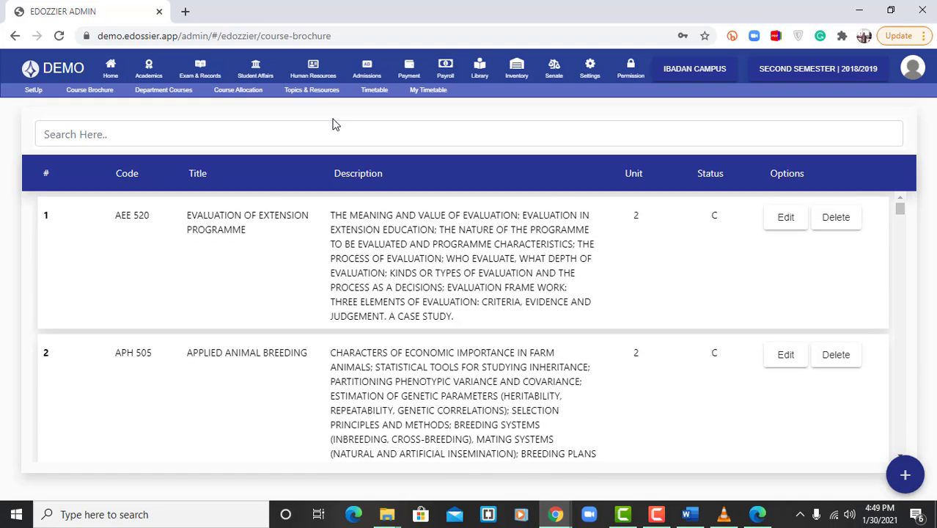
pyautogui.click(142, 95)
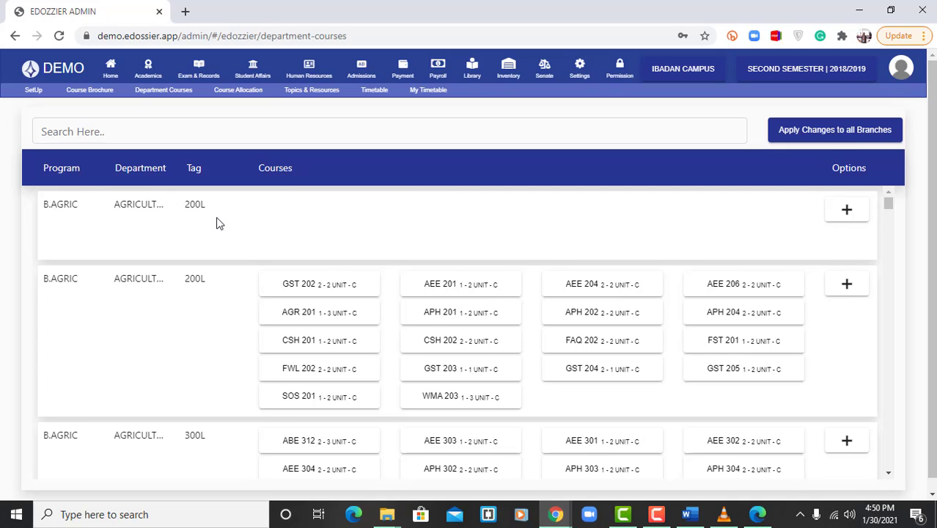
pyautogui.click(847, 214)
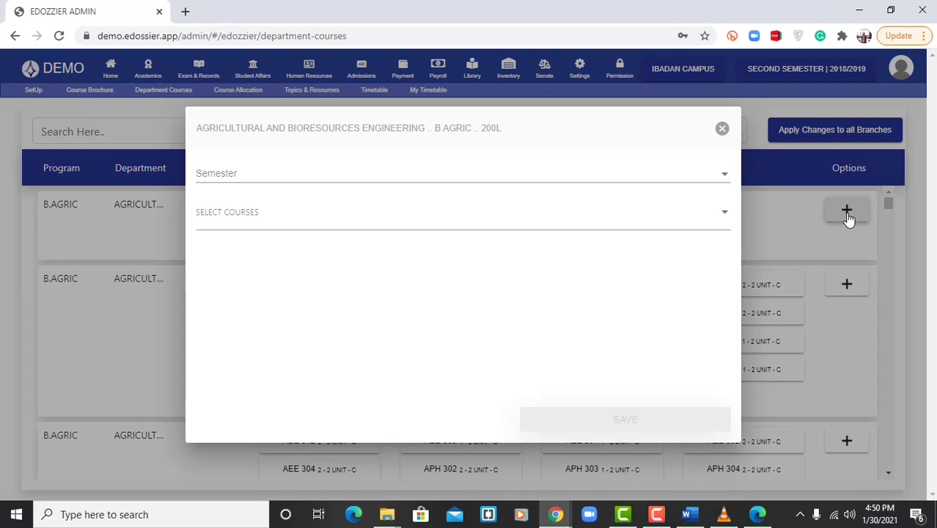
pyautogui.click(482, 179)
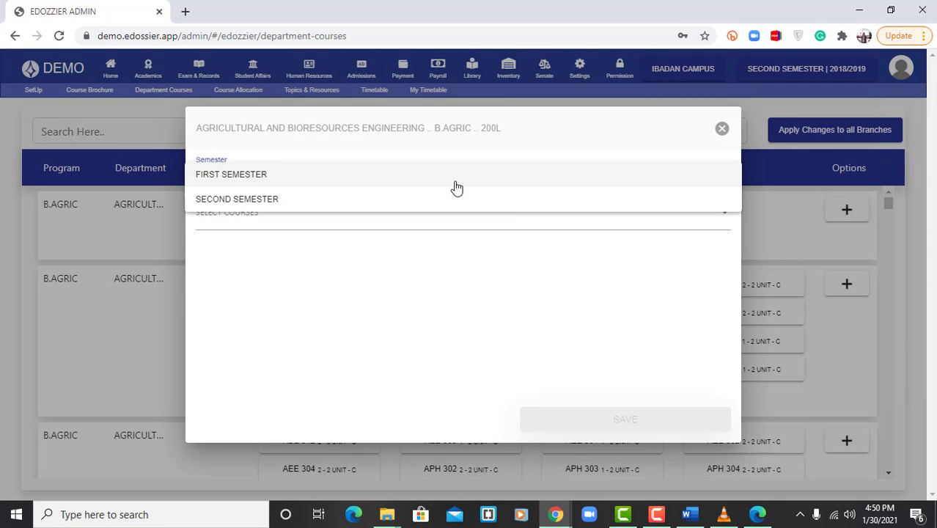
pyautogui.click(455, 184)
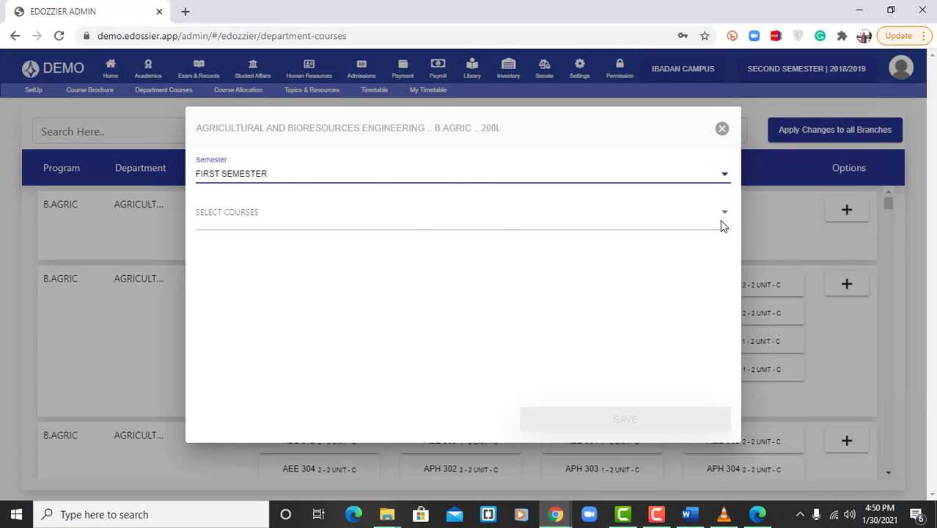
pyautogui.click(722, 128)
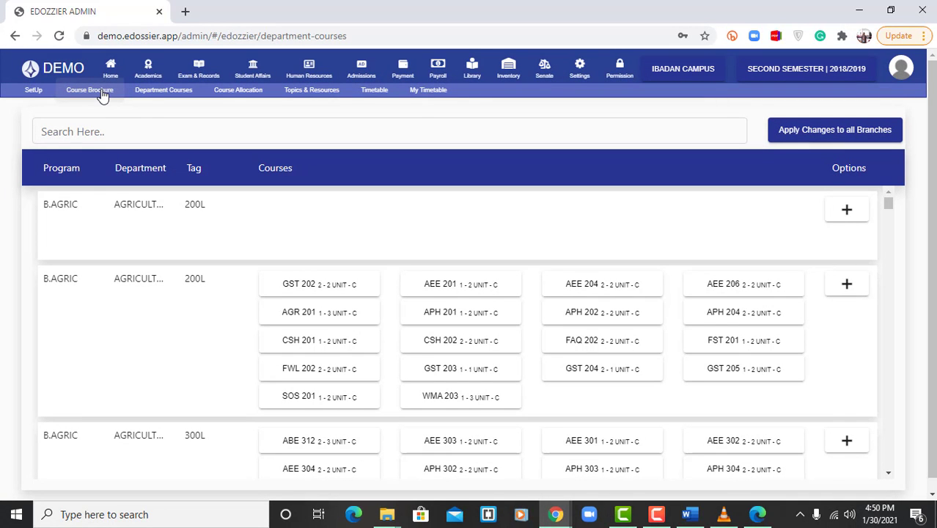
# - Look at the blank course setup form in the course brochure and close it without adding a course
pyautogui.click(493, 293)
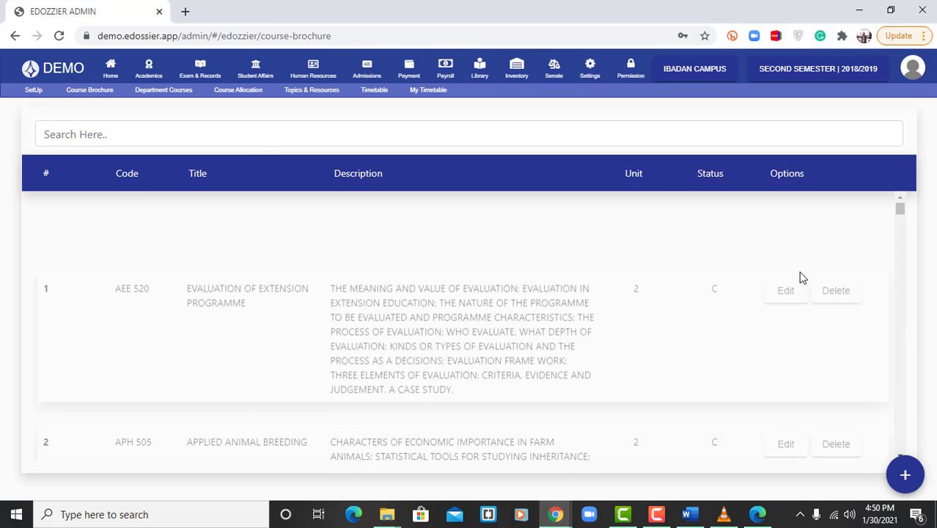
pyautogui.click(905, 478)
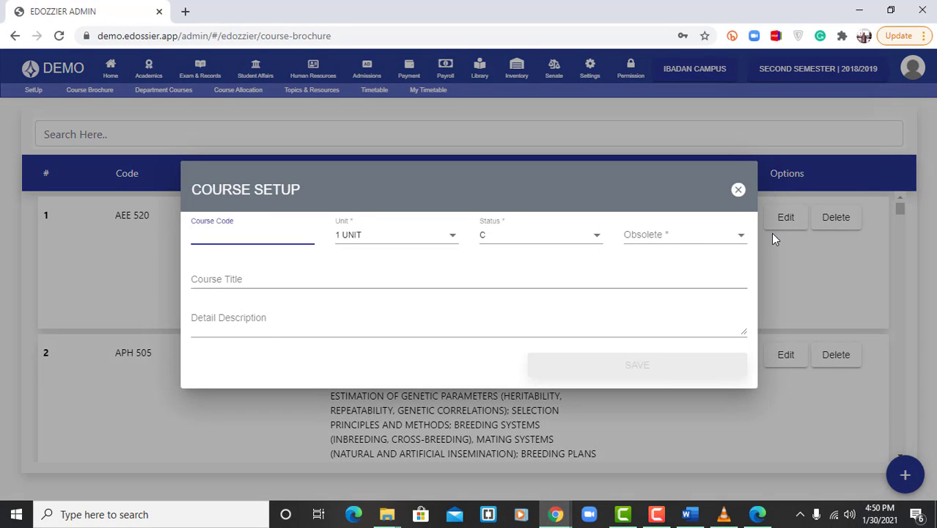
pyautogui.click(743, 193)
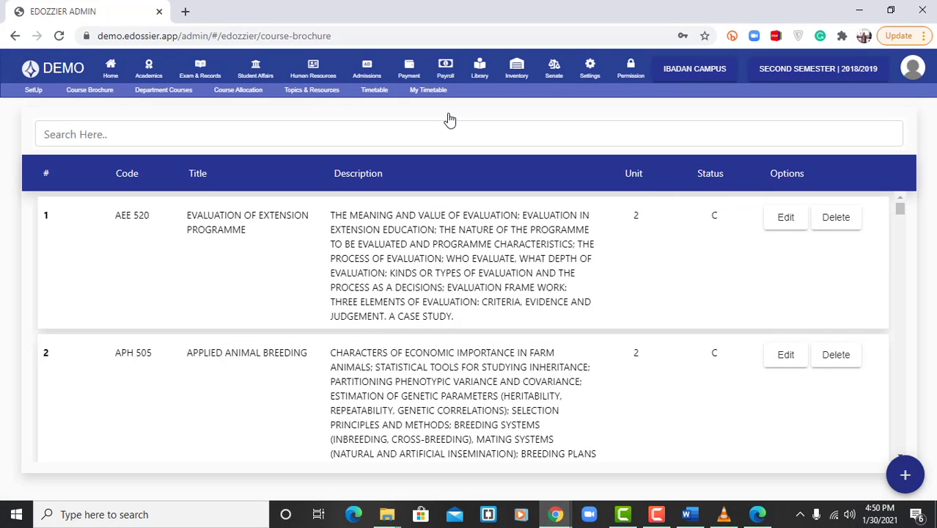
# - In the department courses, select BIO 107 and APH 505 as first-semester courses for B.AGRIC Agricultural and Bioresources Engineering 200L
pyautogui.click(158, 91)
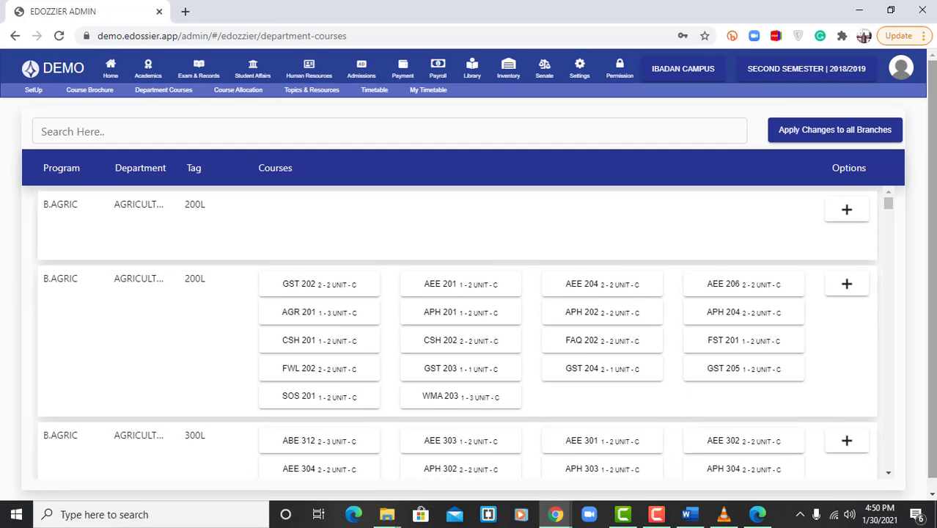
pyautogui.click(862, 216)
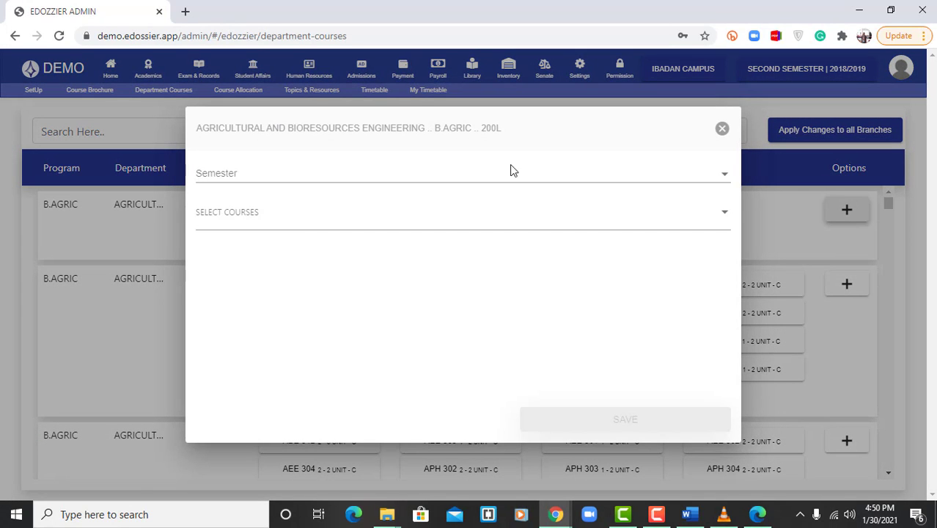
pyautogui.click(486, 176)
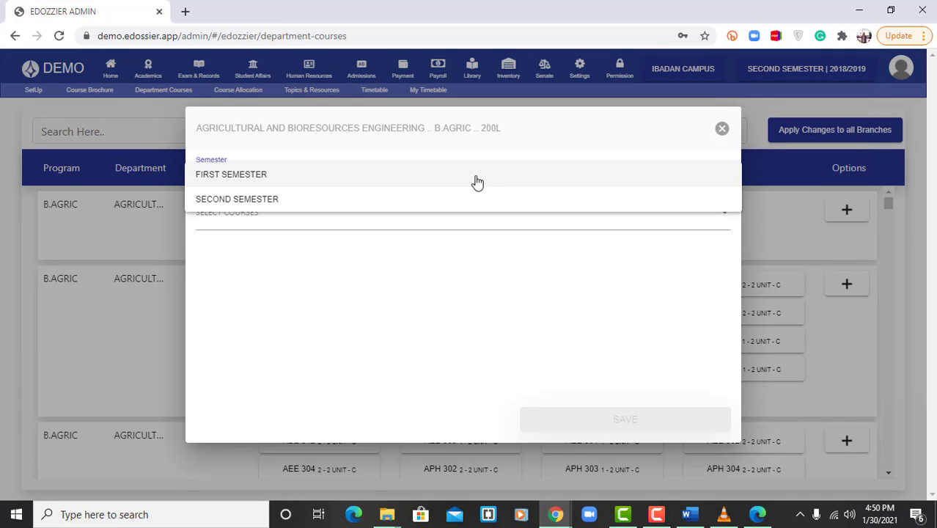
pyautogui.click(472, 182)
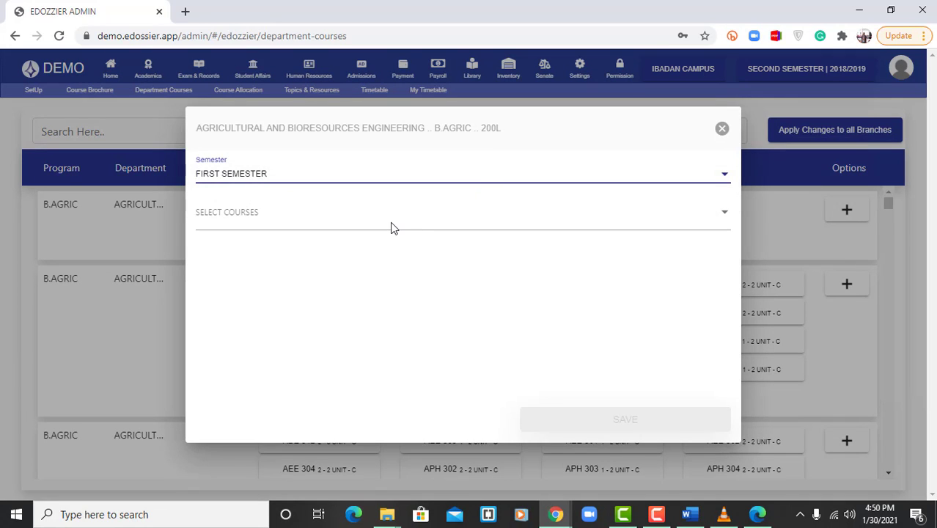
pyautogui.click(725, 218)
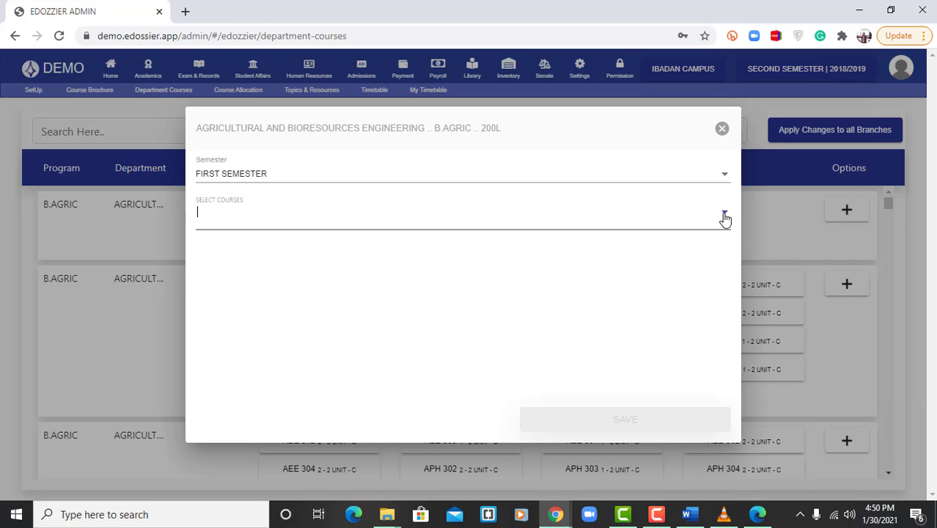
pyautogui.click(674, 297)
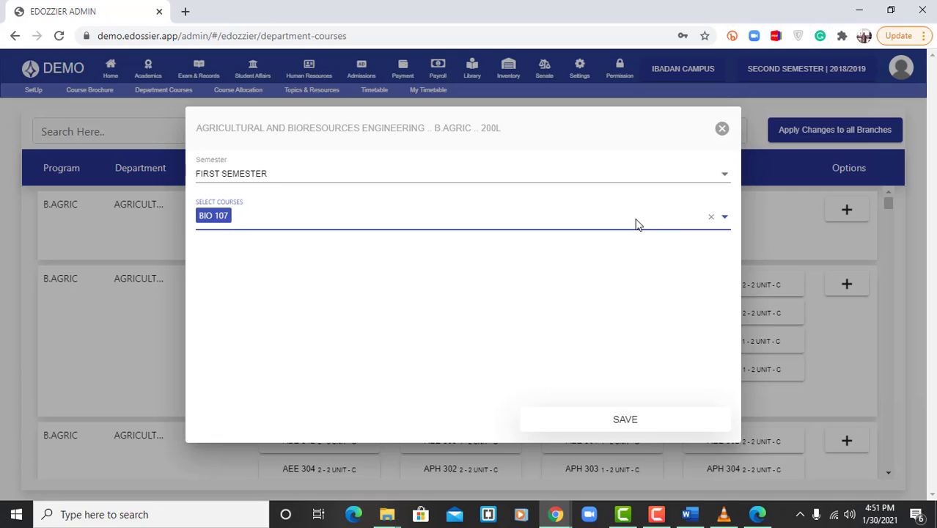
pyautogui.click(627, 226)
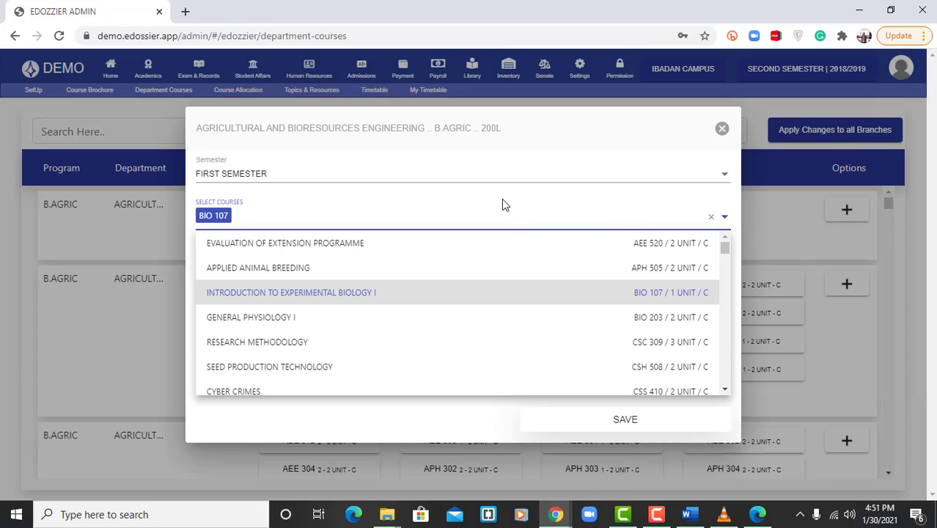
pyautogui.click(569, 270)
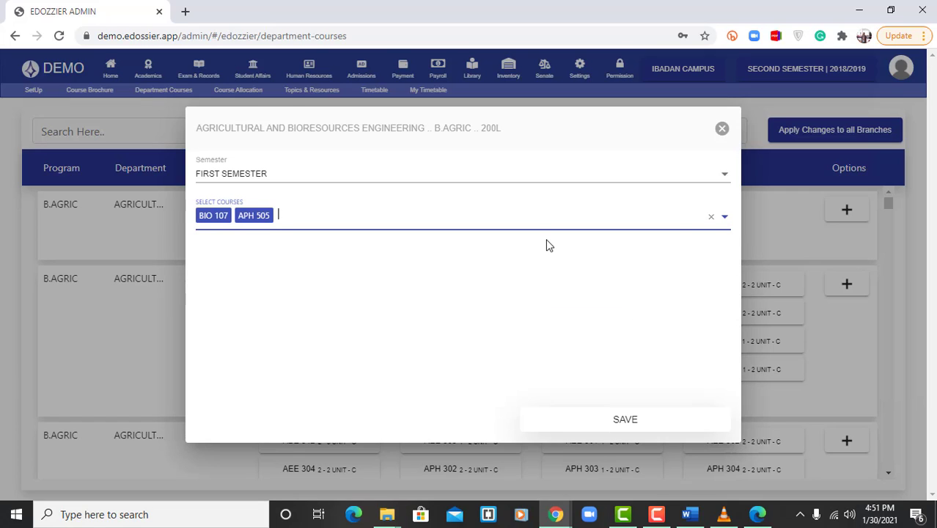
# - Add AEB 203 and AEB 303 to the first-semester course selection and save the assignment
pyautogui.click(655, 221)
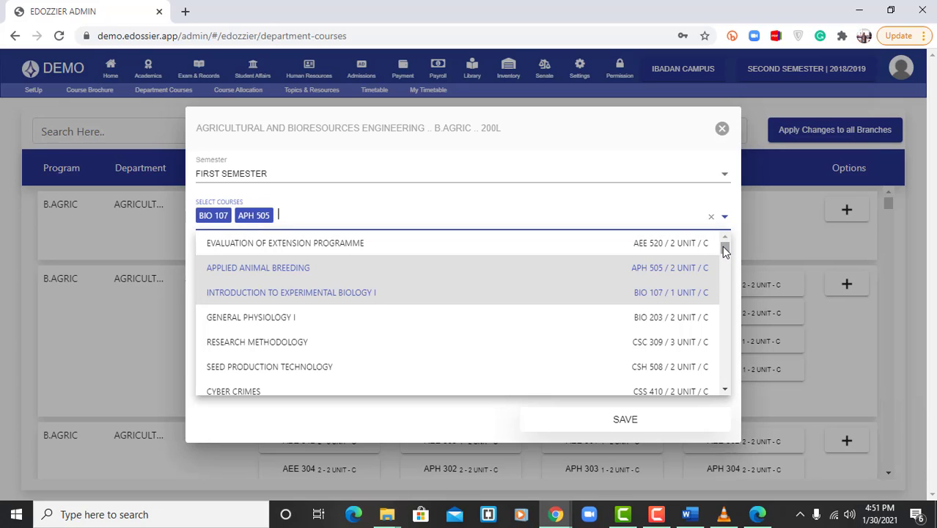
pyautogui.moveTo(724, 247); pyautogui.dragTo(725, 252)
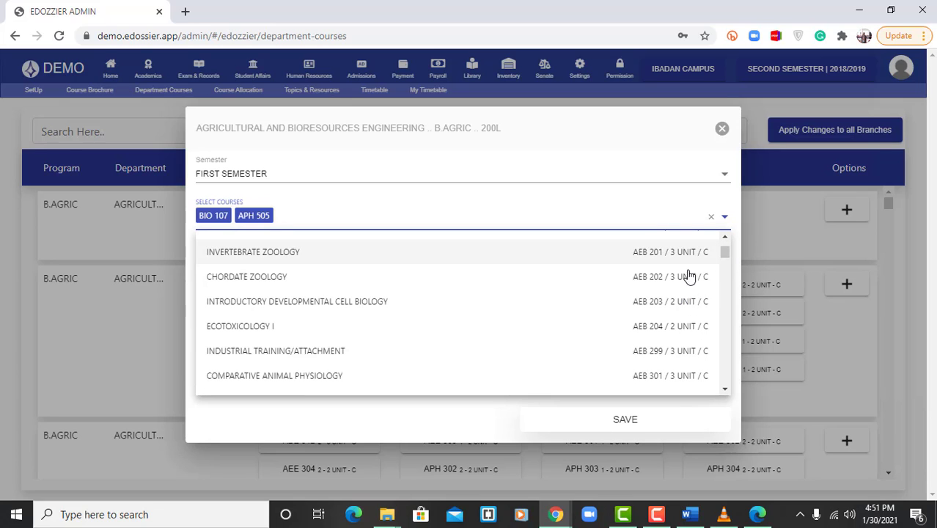
pyautogui.click(646, 301)
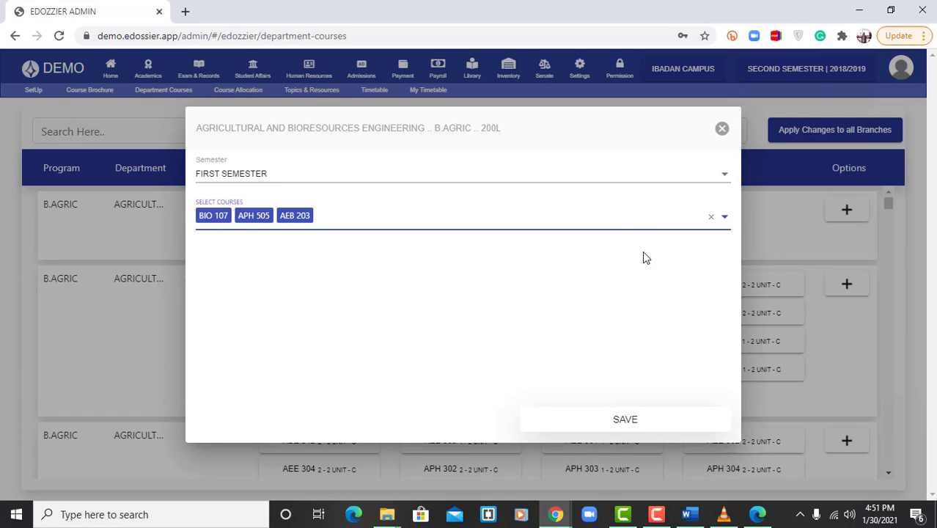
pyautogui.click(608, 227)
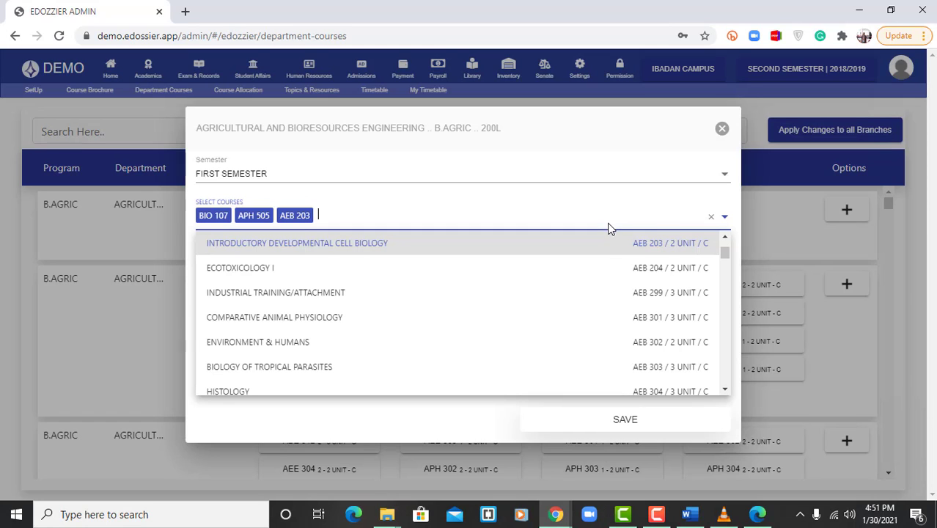
pyautogui.click(641, 373)
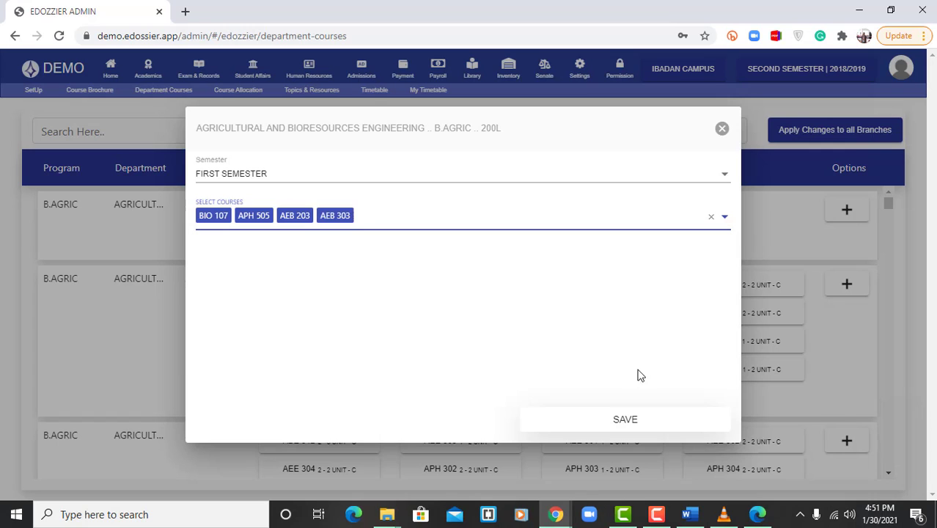
pyautogui.click(608, 430)
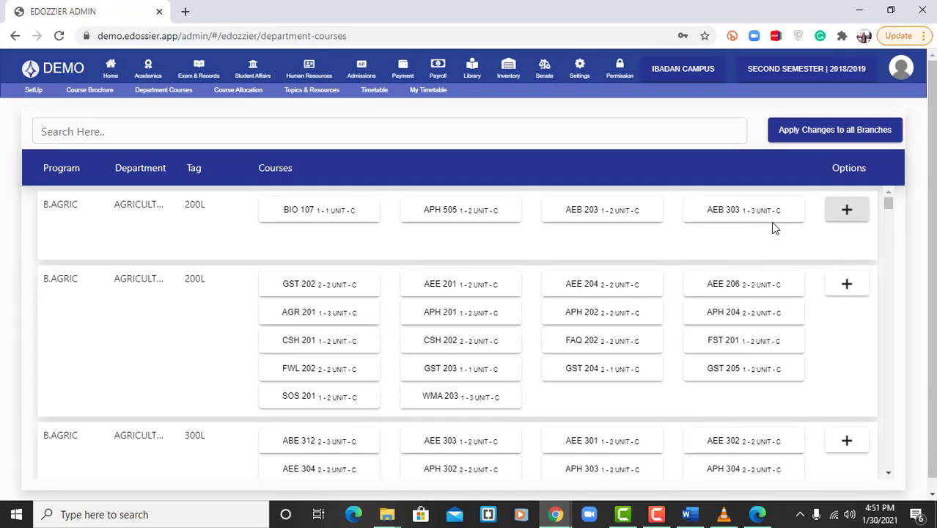
# - Assign AEE 520 and CSH 508 as second-semester courses to the same B.AGRIC 200L class and save
pyautogui.click(838, 214)
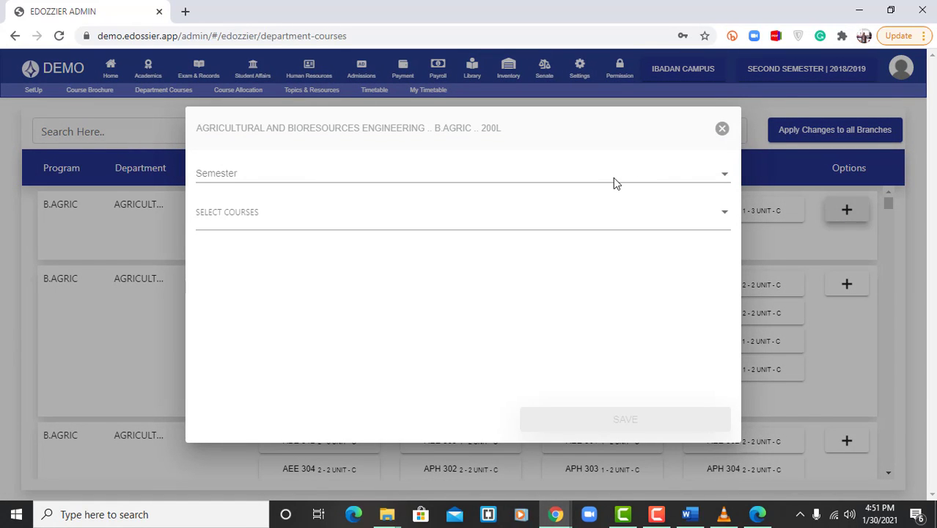
pyautogui.click(614, 178)
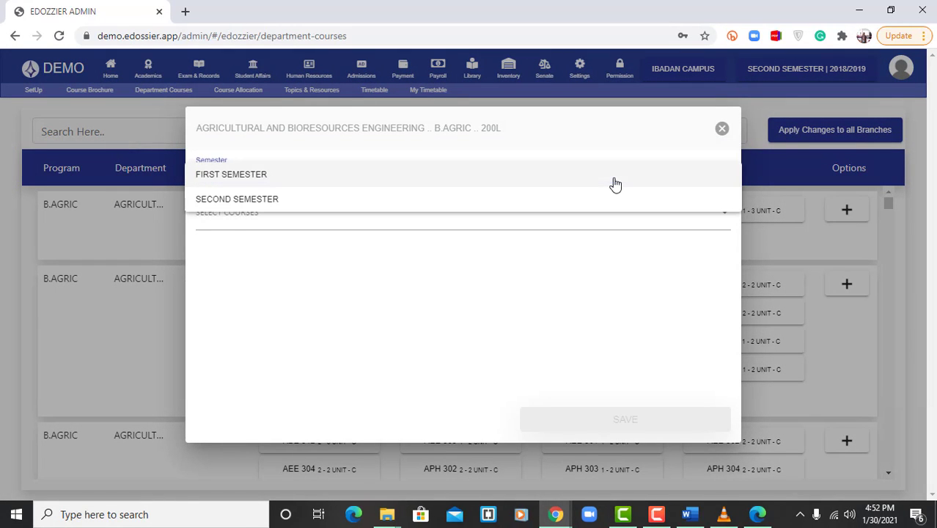
pyautogui.click(545, 203)
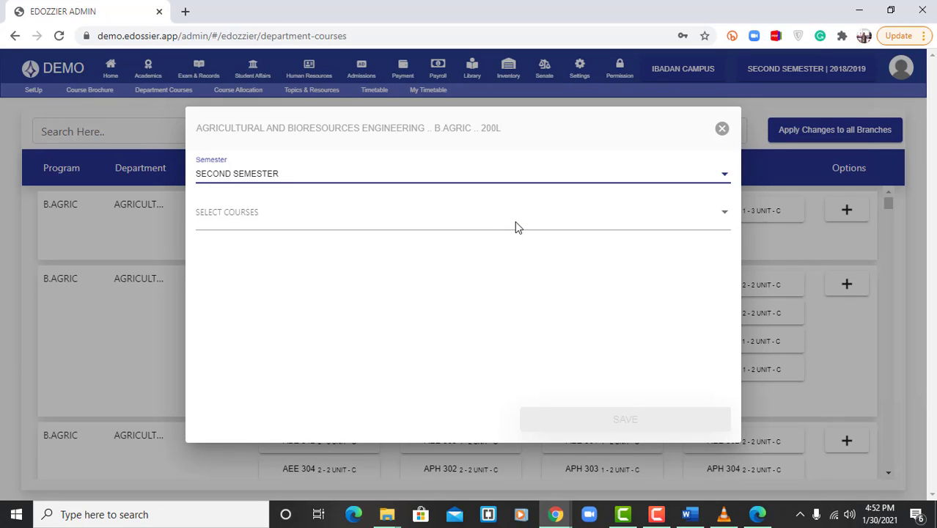
pyautogui.click(515, 223)
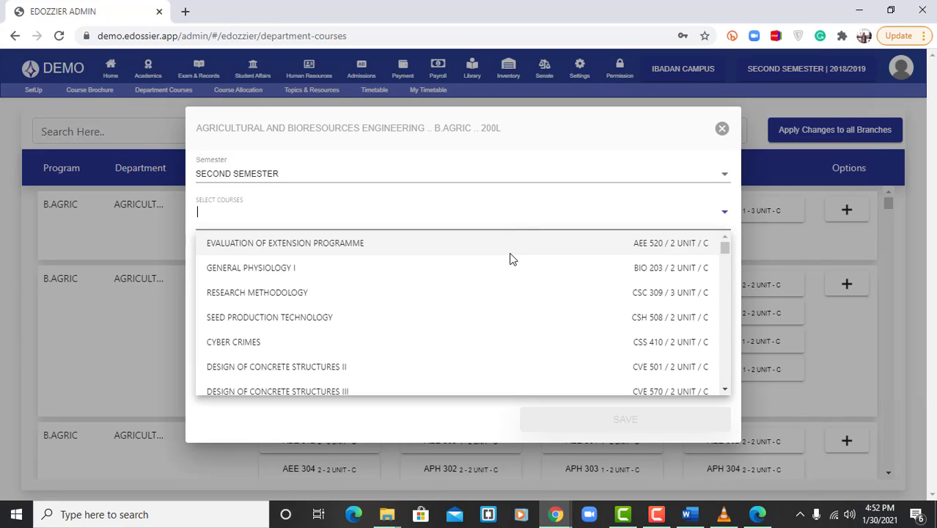
pyautogui.click(511, 255)
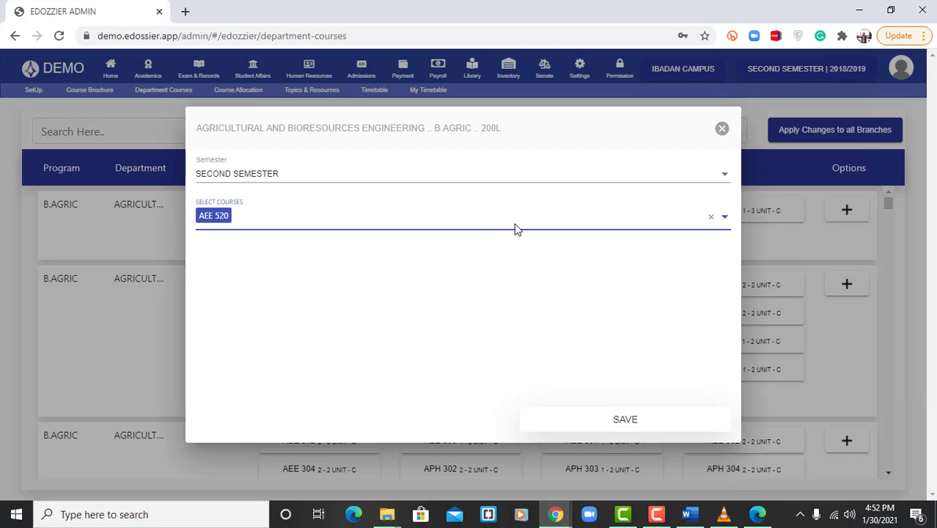
pyautogui.click(611, 223)
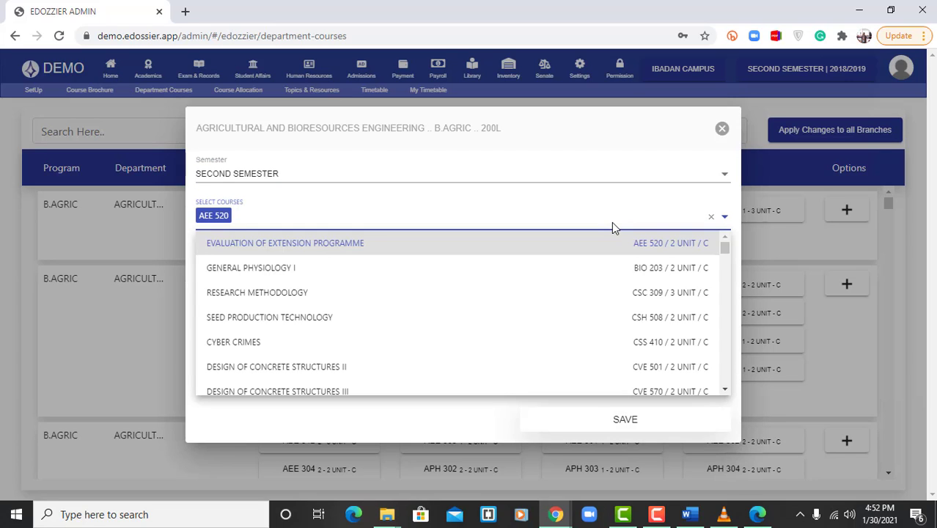
pyautogui.click(596, 317)
pyautogui.click(620, 421)
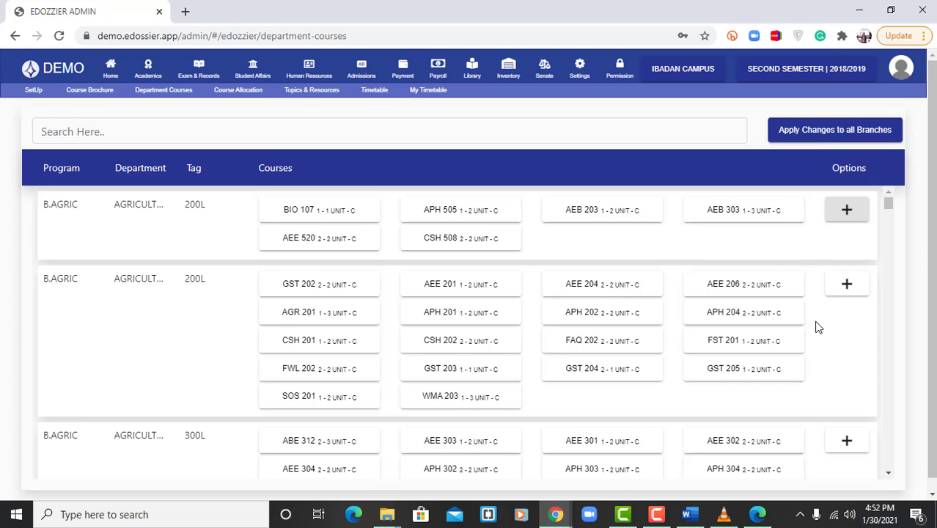
# - Look through the department courses, and select B.AGRIC Agricultural and Bioresources Engineering 200L as the class in the course allocation
pyautogui.scroll(-3, 819, 328)
pyautogui.scroll(-5, 819, 328)
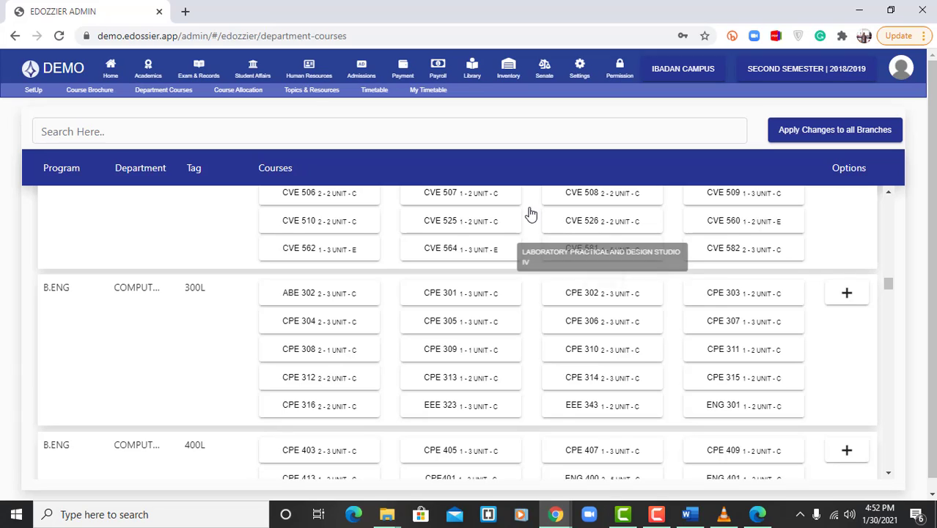
pyautogui.click(228, 92)
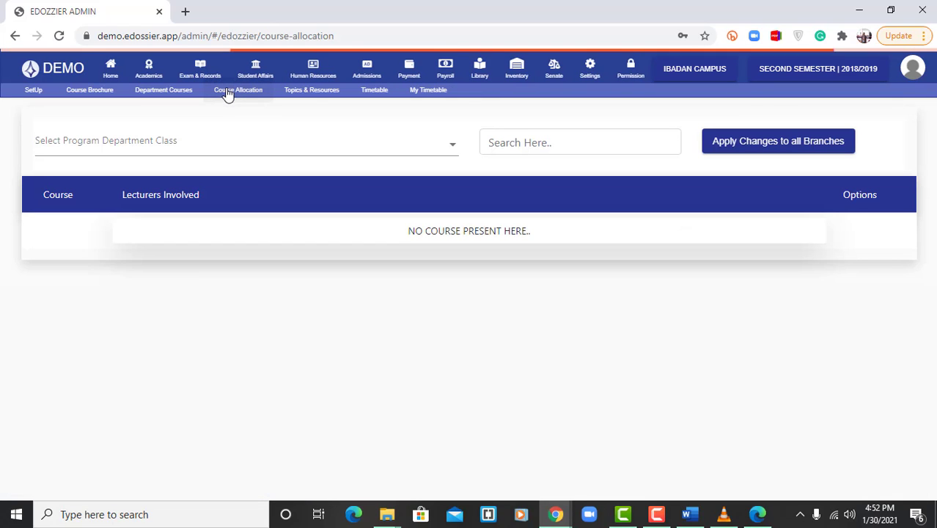
pyautogui.click(226, 149)
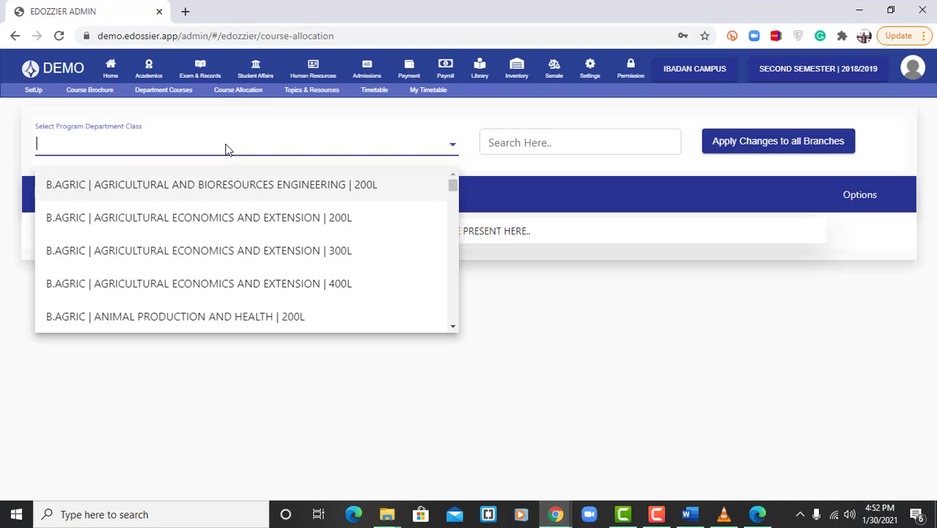
pyautogui.click(214, 185)
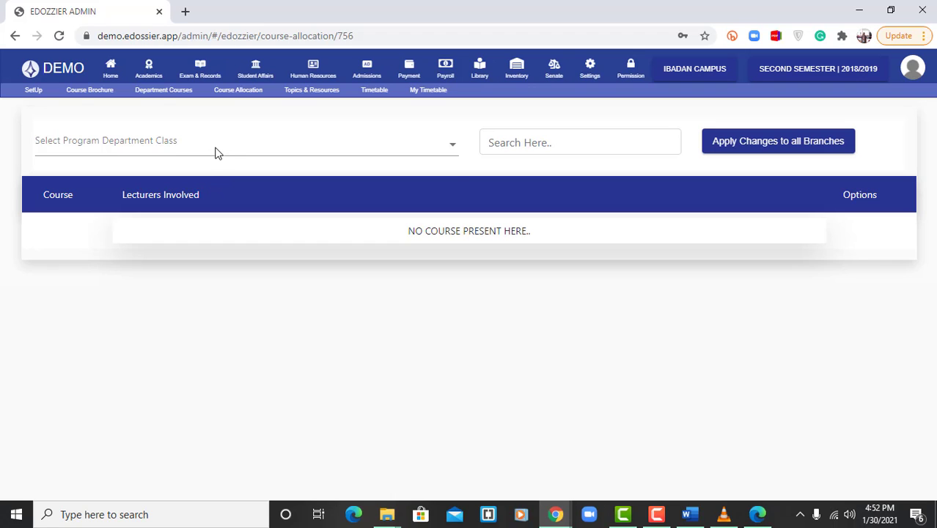
pyautogui.click(216, 151)
pyautogui.click(205, 185)
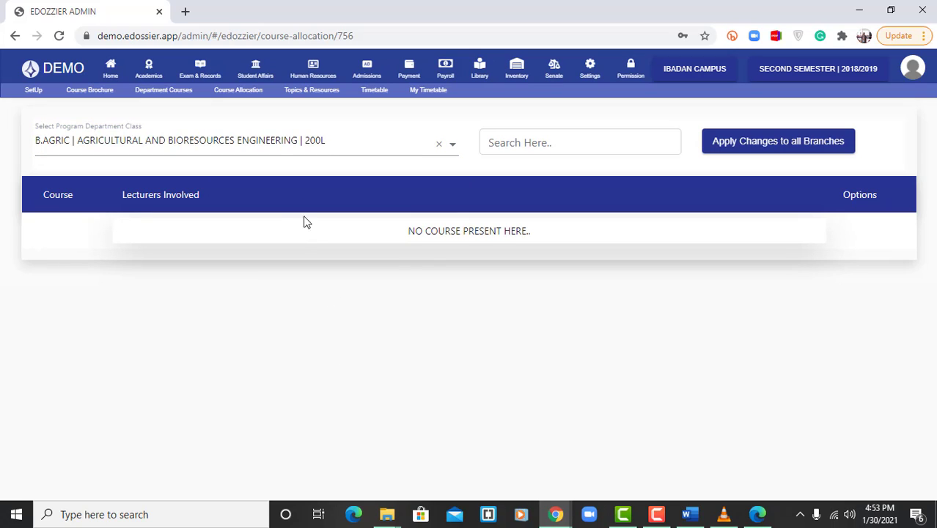
# - Change the course allocation class to B.ENG Agricultural and Bioresources Engineering 300L
pyautogui.click(271, 140)
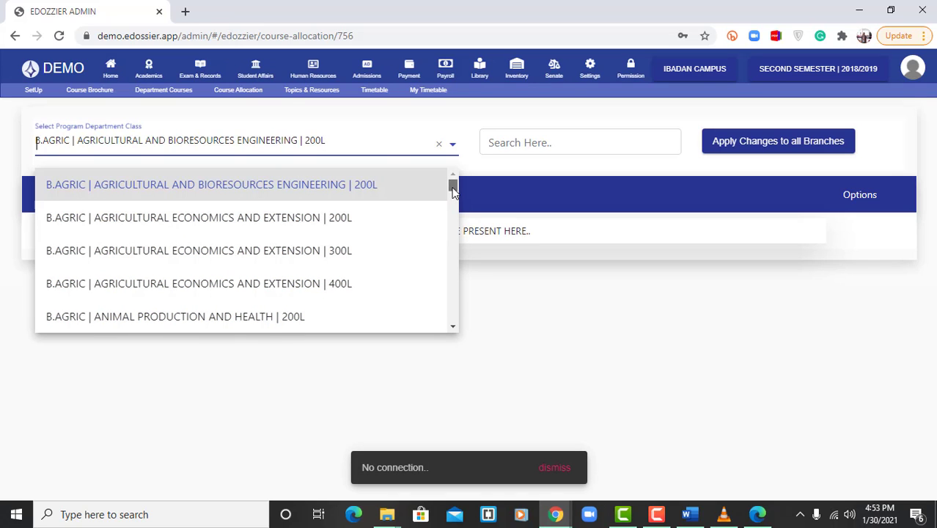
pyautogui.moveTo(454, 192); pyautogui.dragTo(452, 221)
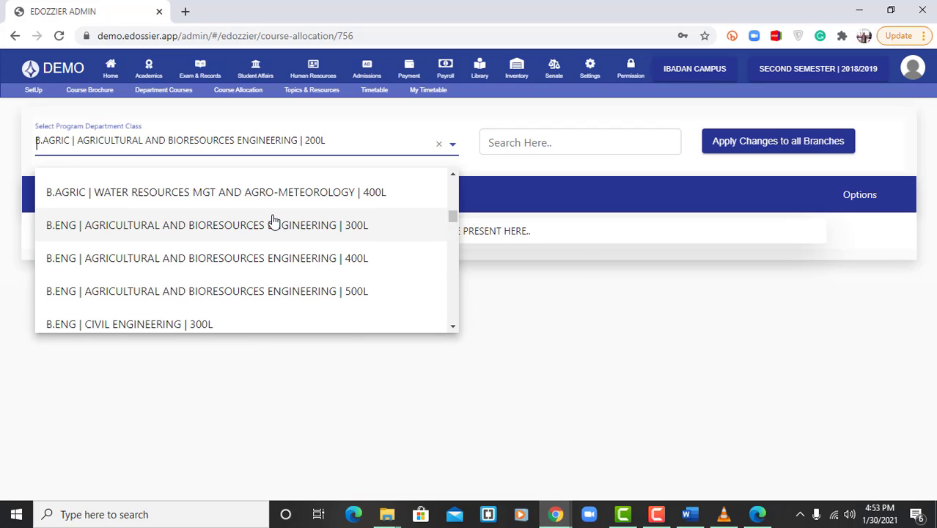
pyautogui.scroll(1, 273, 220)
pyautogui.scroll(-2, 273, 220)
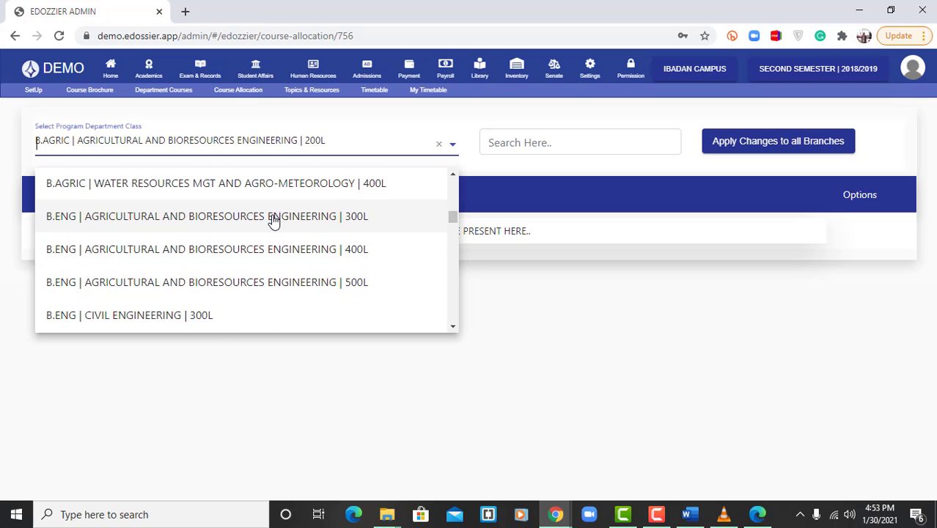
pyautogui.scroll(-1, 273, 220)
pyautogui.click(262, 212)
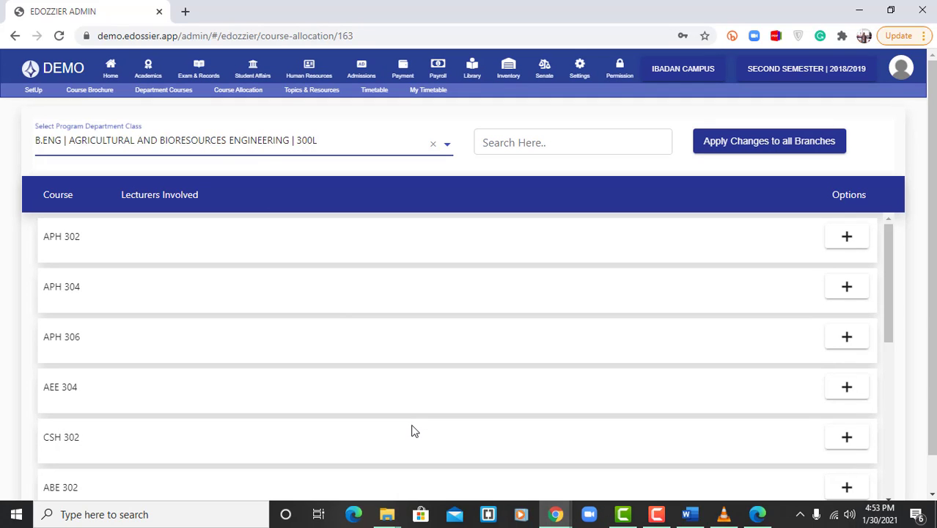
# - Add the first four listed lecturers to course APH 302 and save the allocation
pyautogui.click(840, 246)
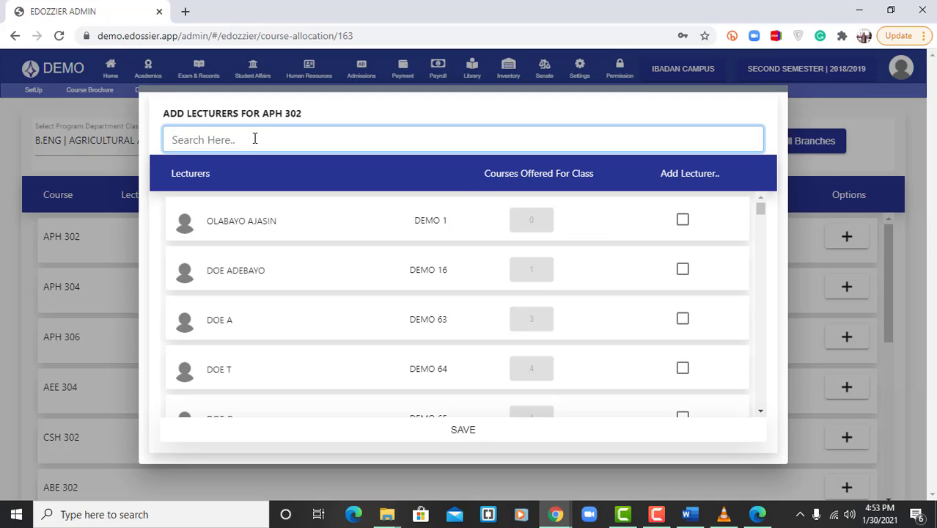
pyautogui.click(683, 222)
pyautogui.click(682, 270)
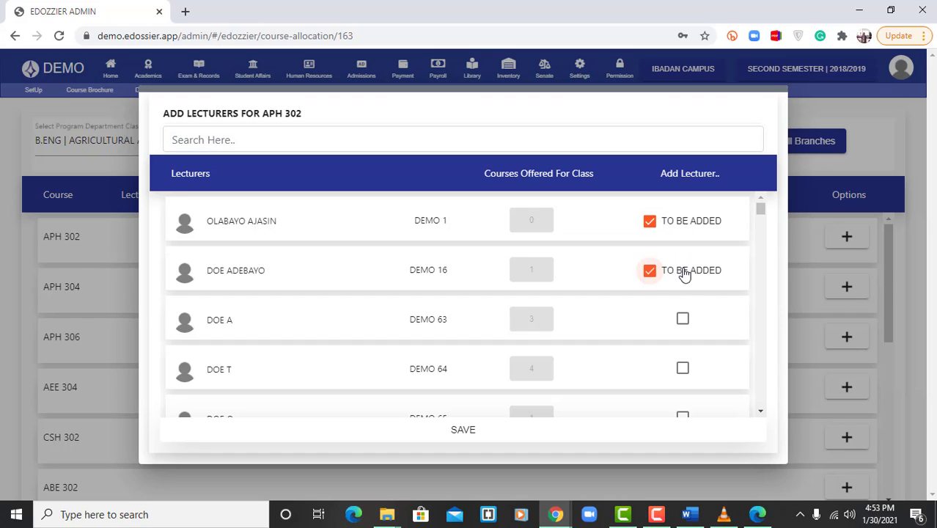
pyautogui.click(683, 320)
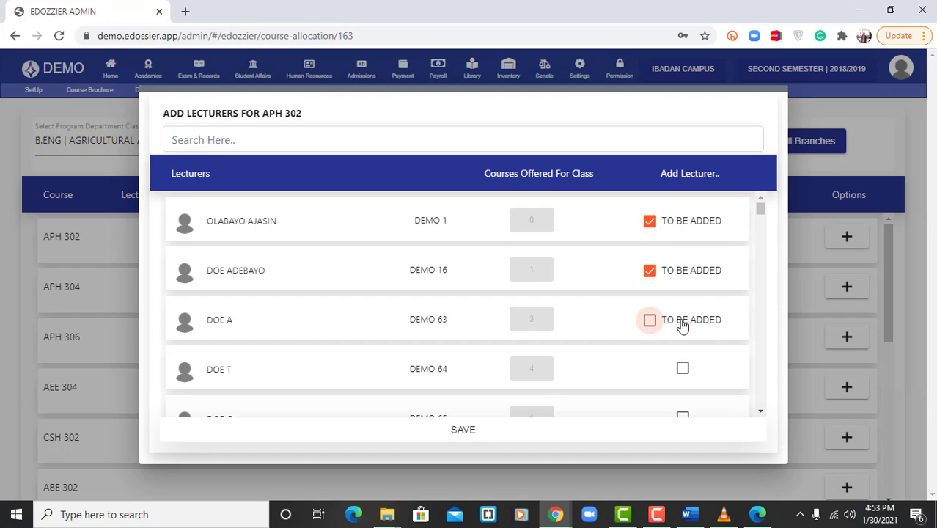
pyautogui.click(683, 370)
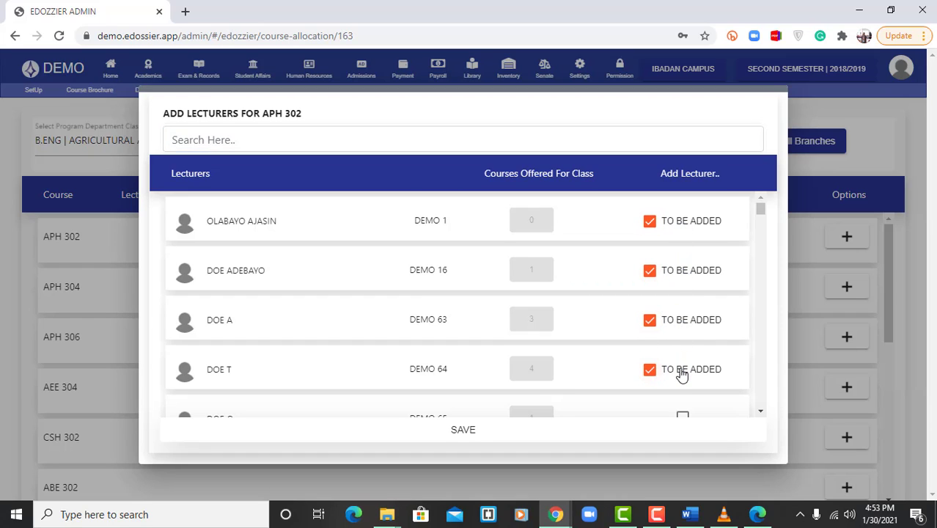
pyautogui.click(478, 436)
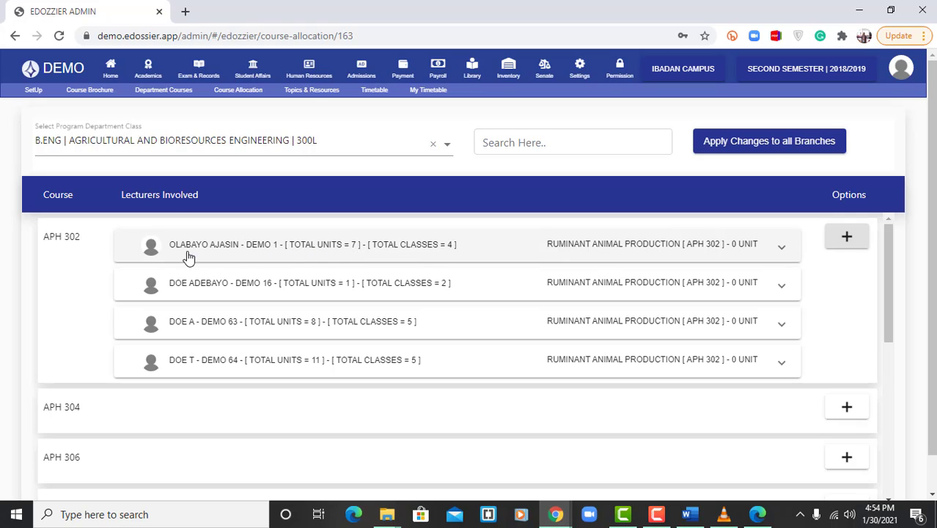
# - Expand the first lecturer under APH 302 and delete the ABE 302 class from their allocation
pyautogui.click(782, 248)
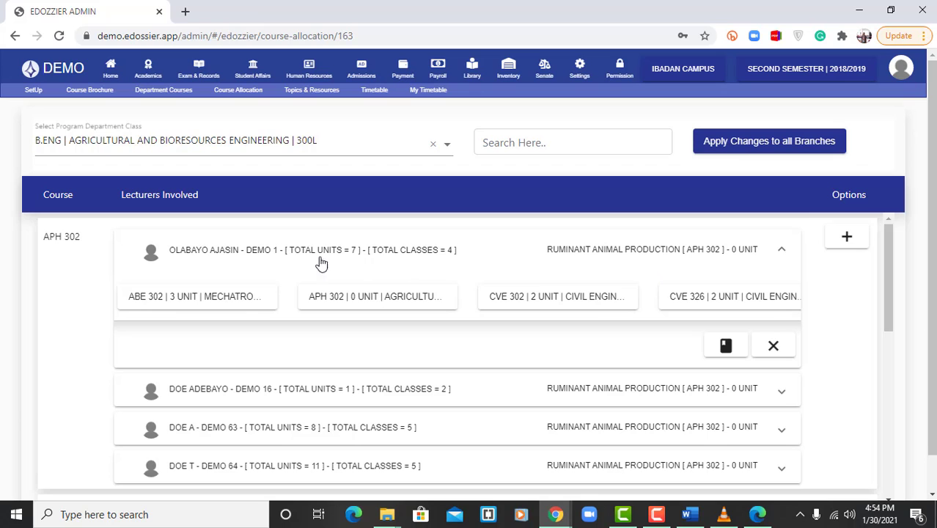
pyautogui.click(204, 305)
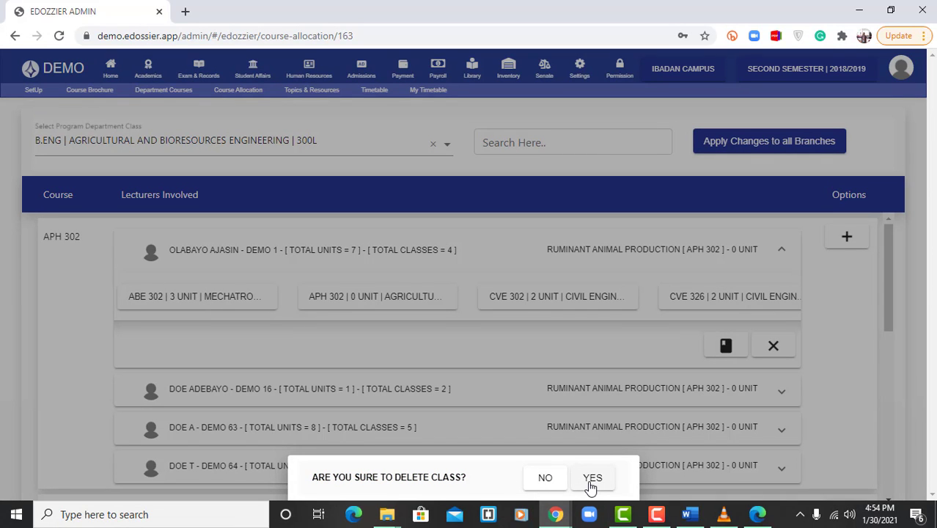
pyautogui.click(536, 347)
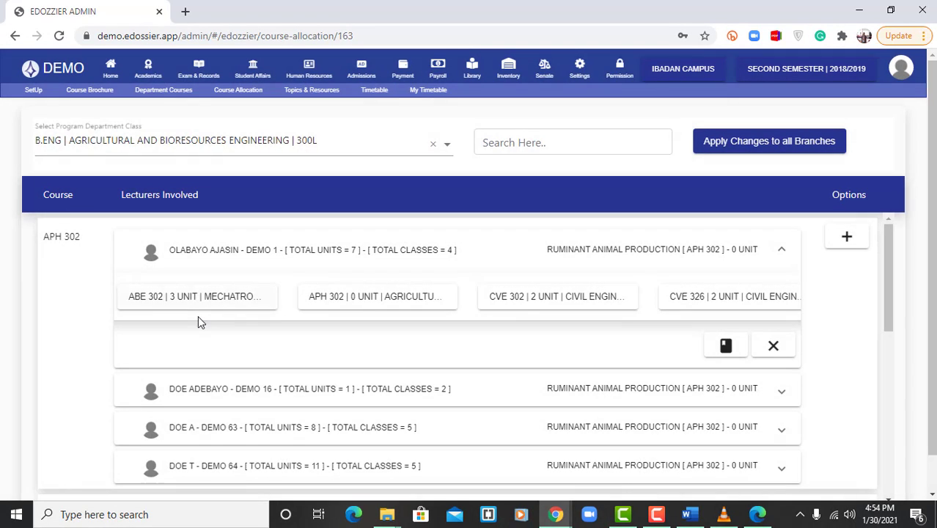
pyautogui.click(172, 299)
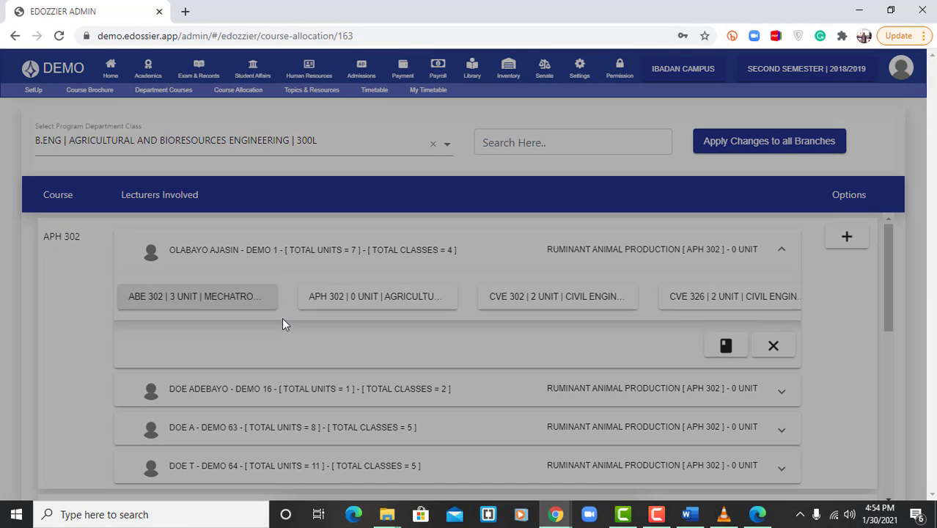
pyautogui.click(593, 478)
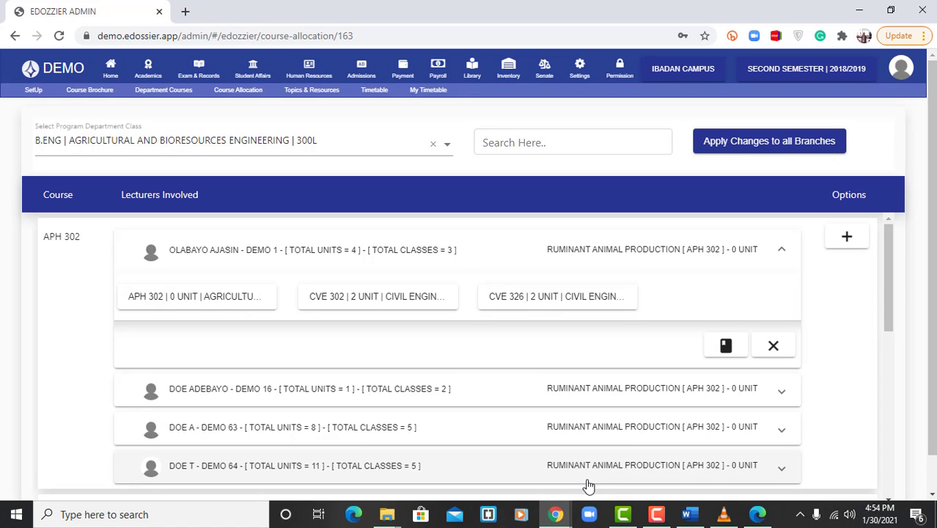
# - Review the first APH 302 lecturer's removable courses without changing them, and collapse the expanded lecturer entries
pyautogui.click(725, 347)
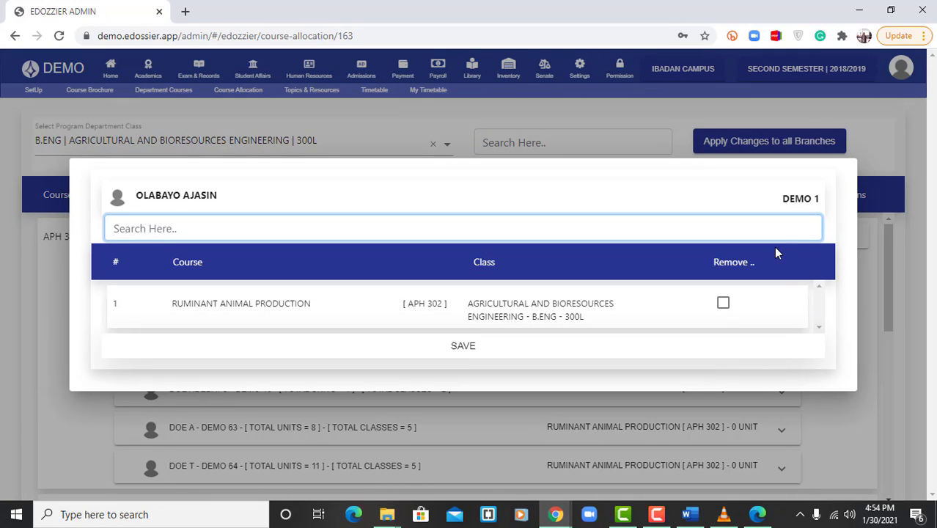
pyautogui.click(848, 192)
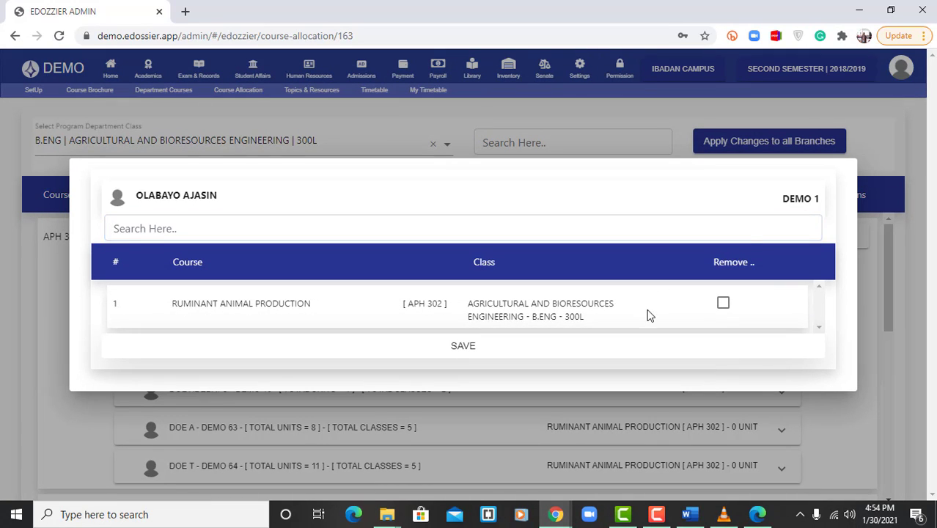
pyautogui.click(622, 418)
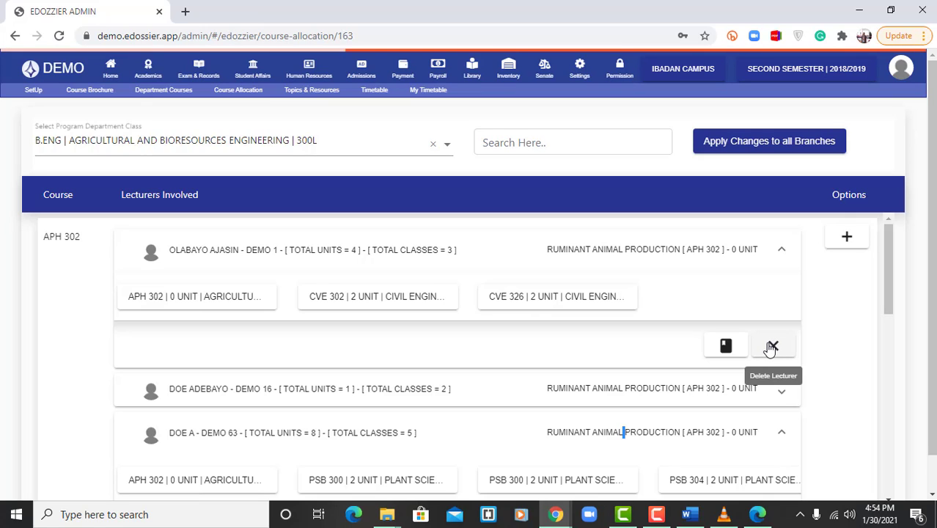
pyautogui.click(784, 250)
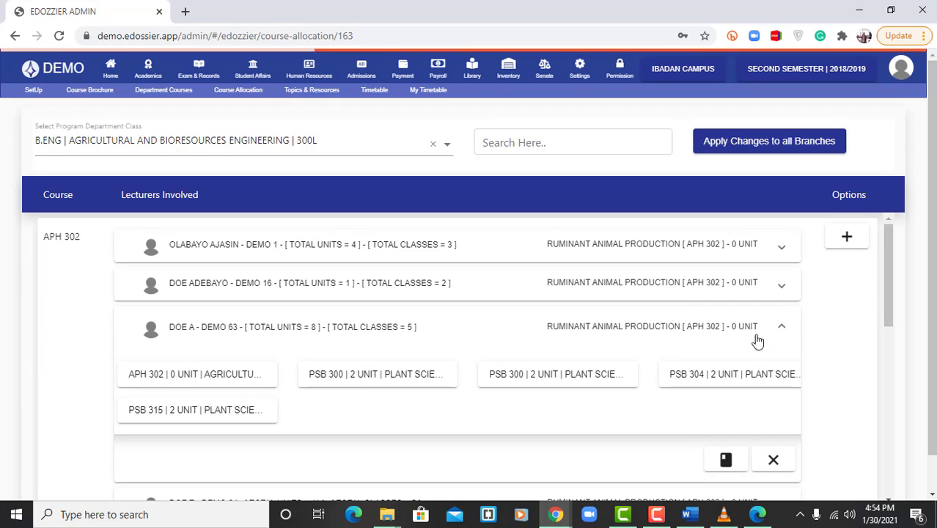
pyautogui.click(781, 328)
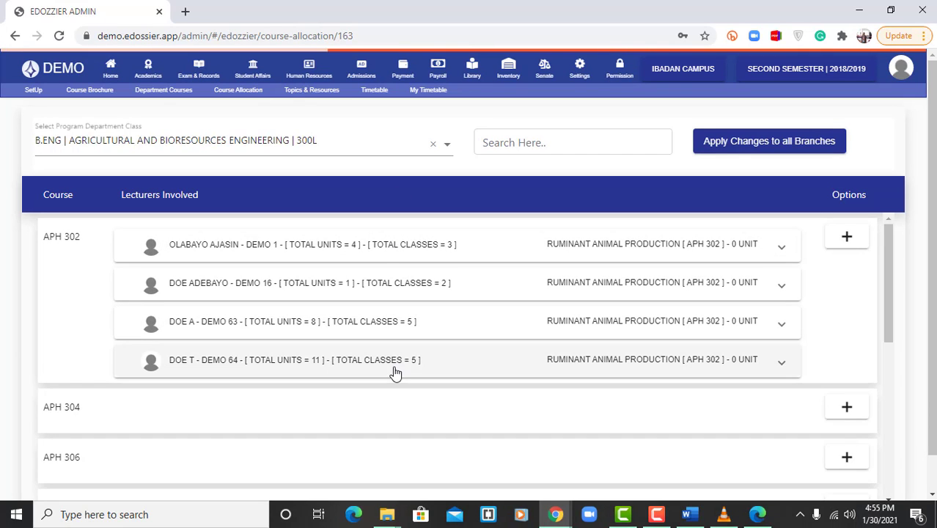
# - Inspect the classes of the lecturer allocated to CSH 304, requesting deletion of the PSB 302 class but declining it
pyautogui.moveTo(890, 305); pyautogui.dragTo(887, 377)
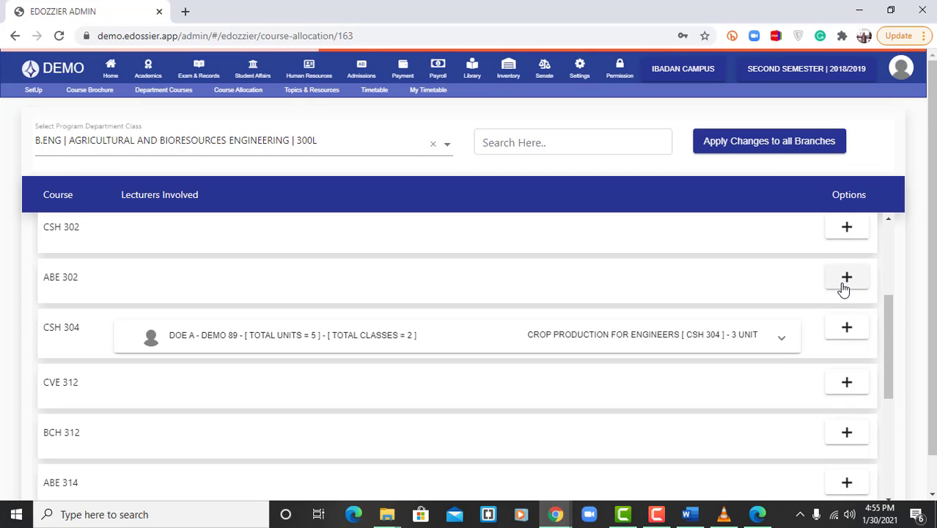
pyautogui.click(784, 351)
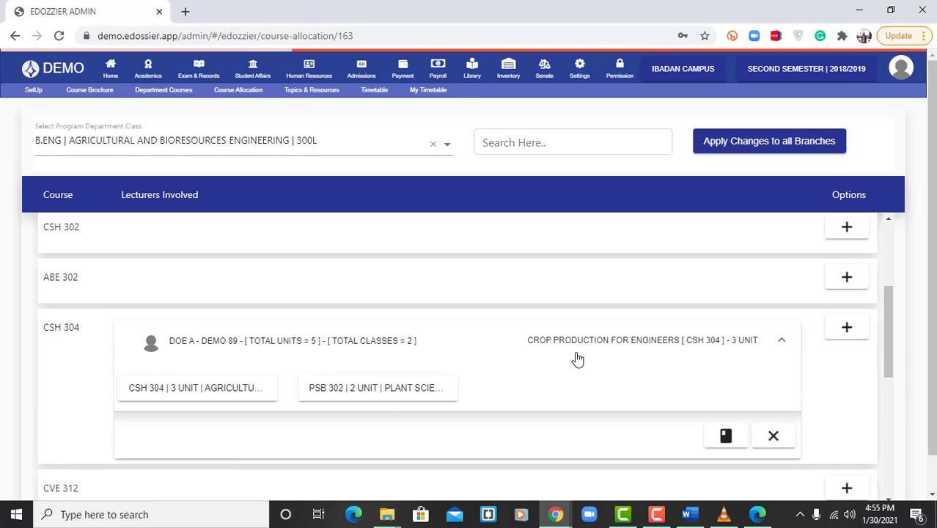
pyautogui.click(383, 402)
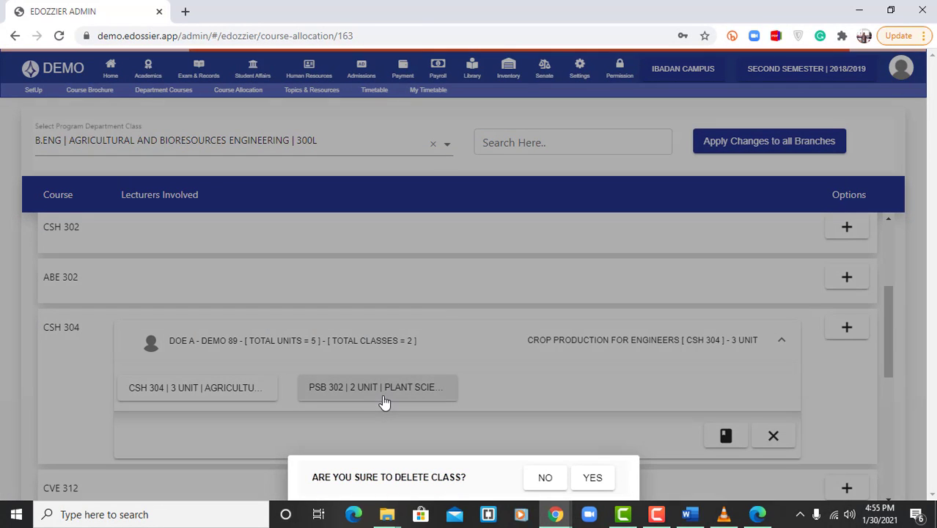
pyautogui.click(546, 477)
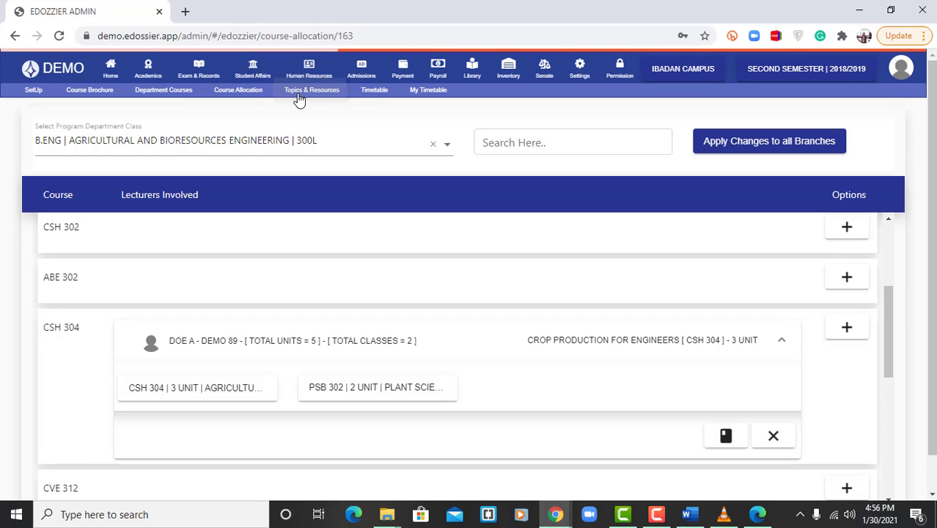
# - Reopen the course allocation and select B.AGRIC Agricultural and Bioresources Engineering 200L as the class
pyautogui.click(111, 72)
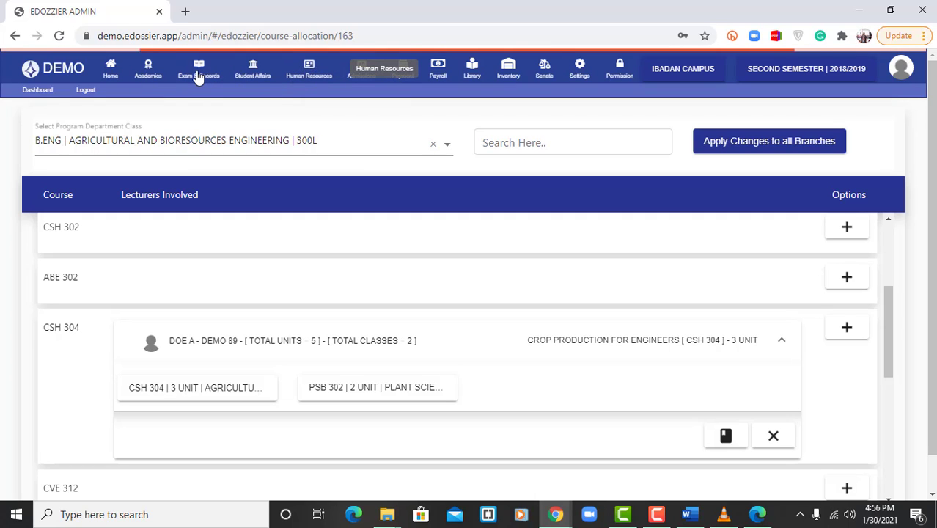
pyautogui.click(147, 70)
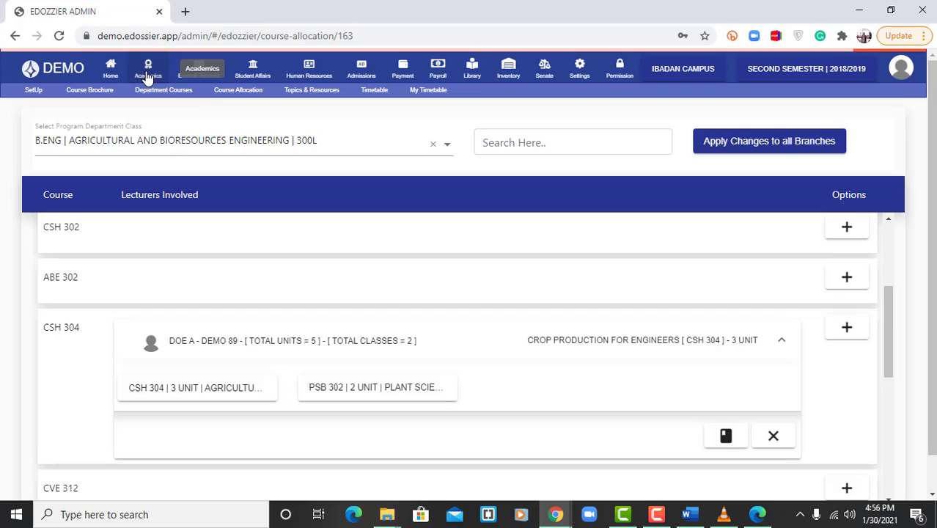
pyautogui.click(233, 91)
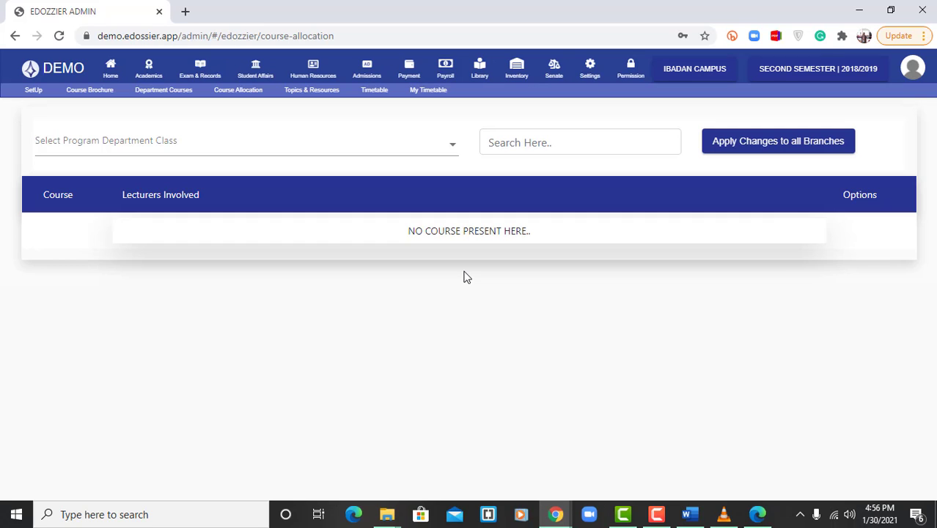
pyautogui.click(366, 146)
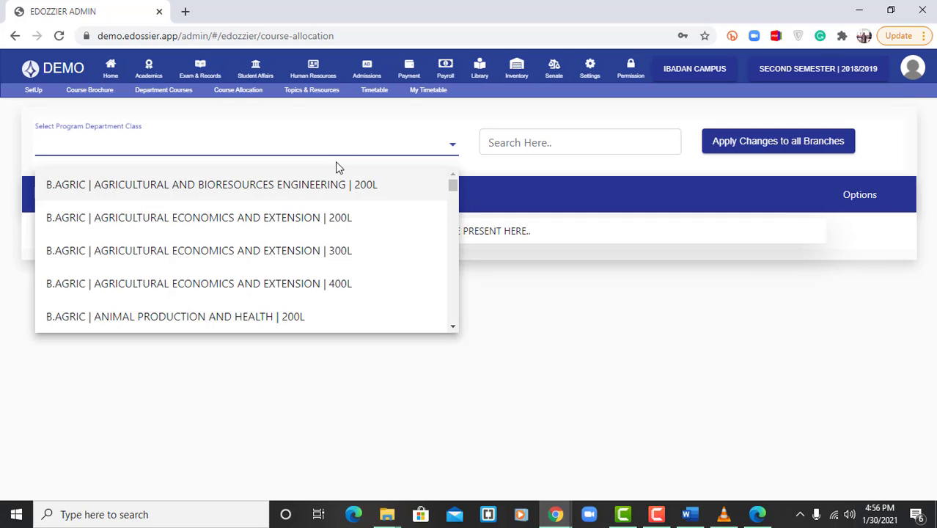
pyautogui.scroll(-1, 329, 205)
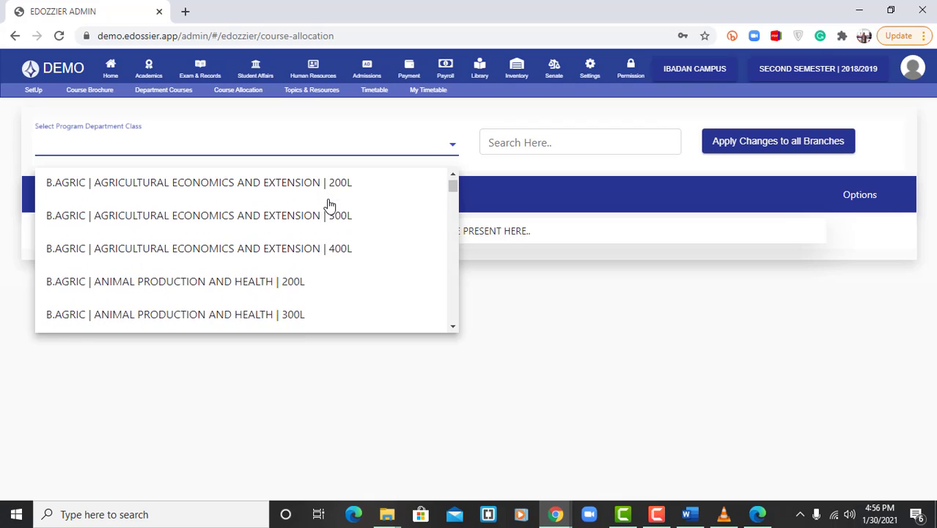
pyautogui.click(330, 220)
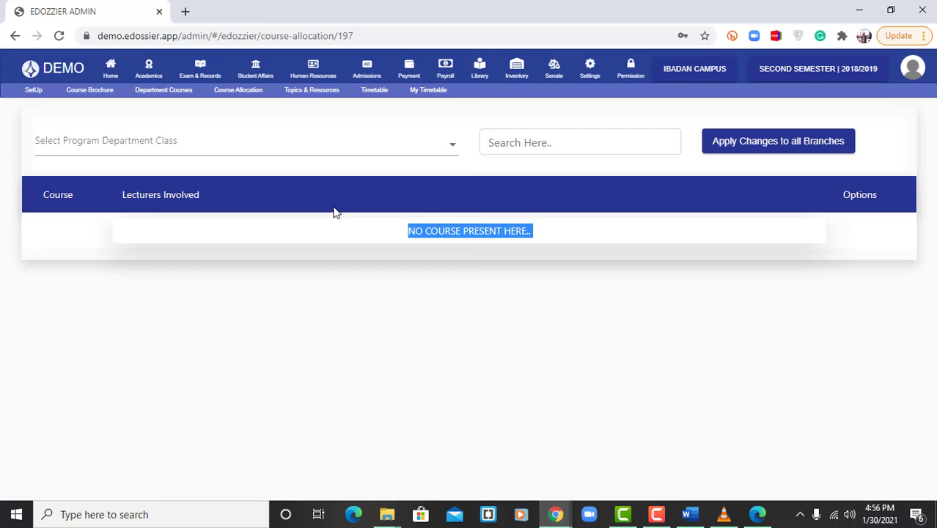
pyautogui.click(277, 146)
pyautogui.click(268, 183)
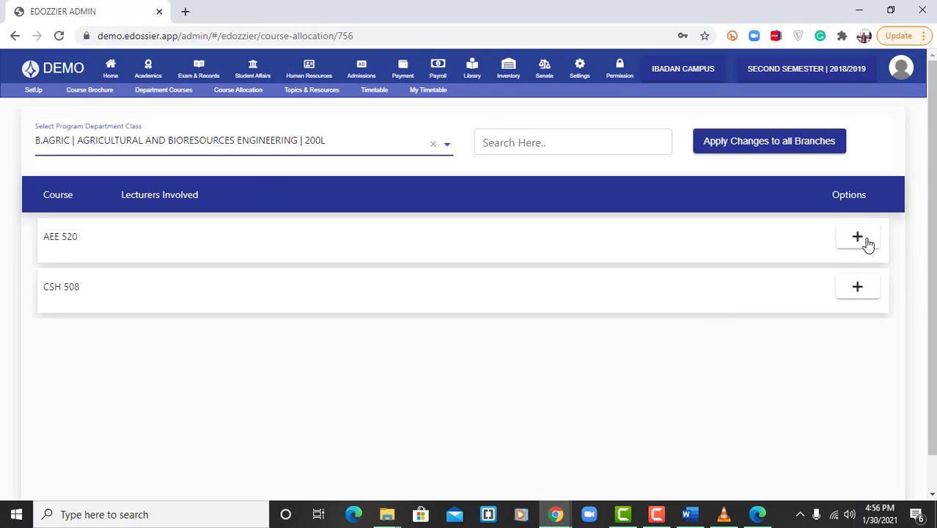
# - Find a lecturer for AEE 520 by staff number, add the matching lecturer and save the allocation
pyautogui.click(840, 248)
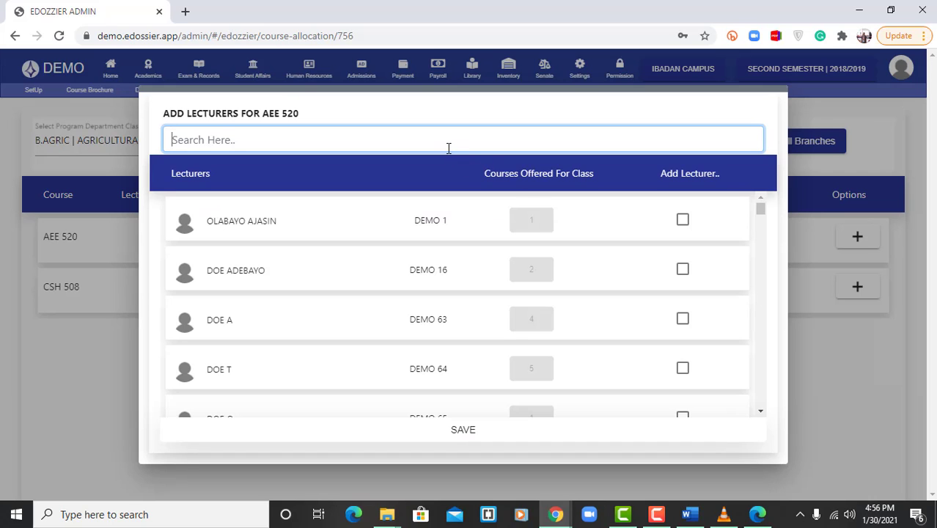
pyautogui.write('228')
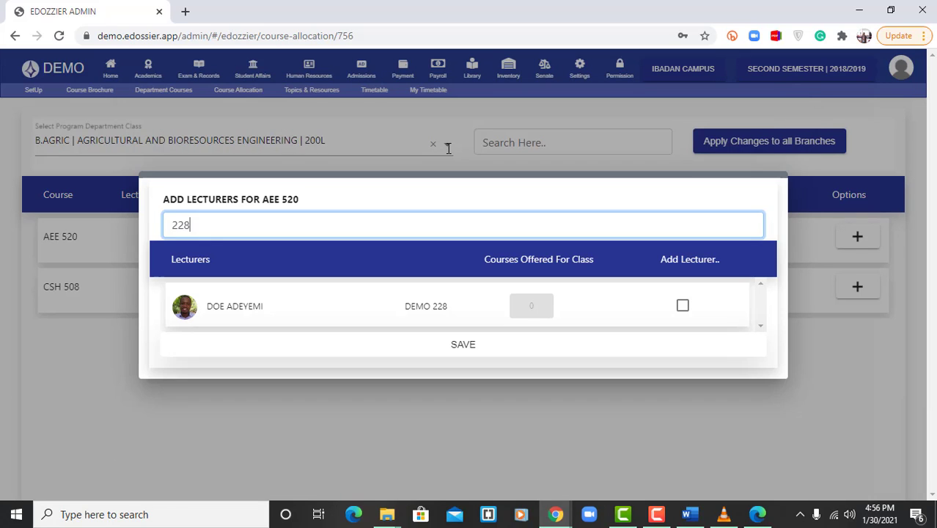
pyautogui.click(682, 307)
pyautogui.click(463, 350)
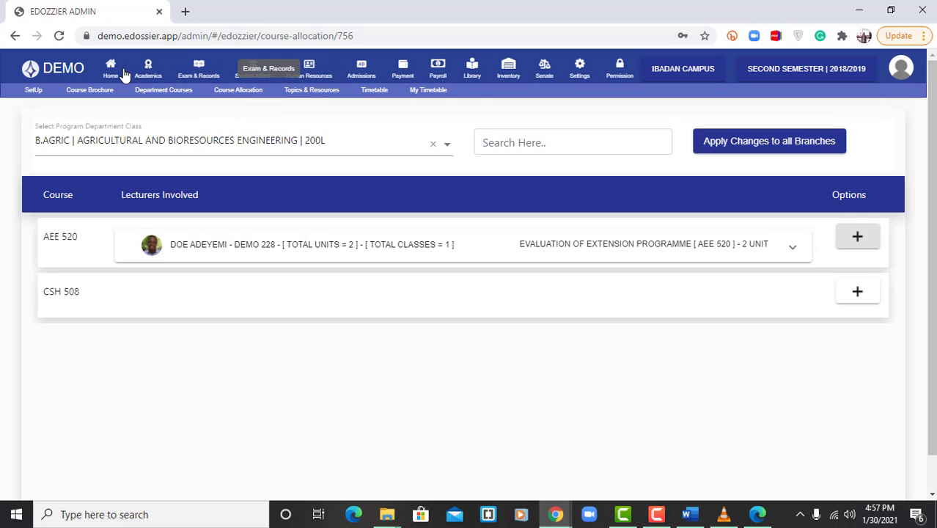
# - Open the dashboard, check the newly allocated AEE 520 course under Academics, and open its course topics page
pyautogui.moveTo(110, 71)
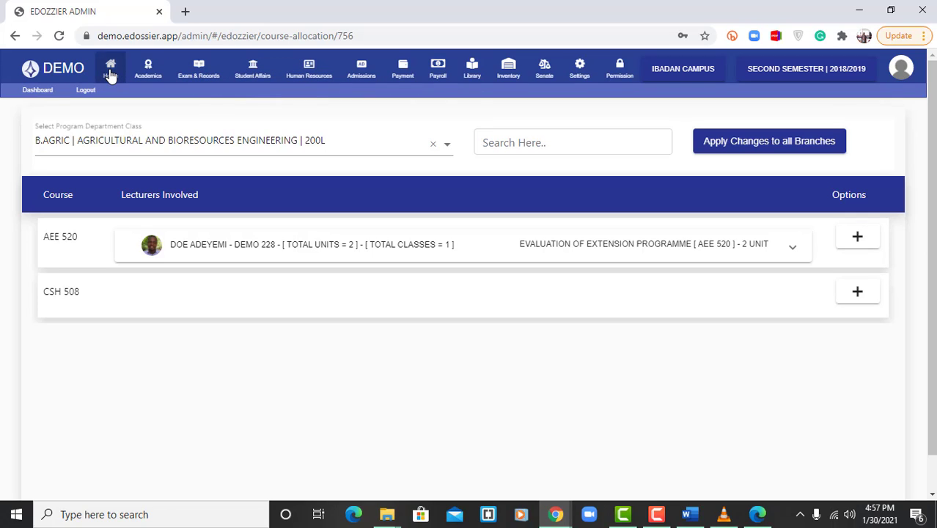
pyautogui.click(40, 90)
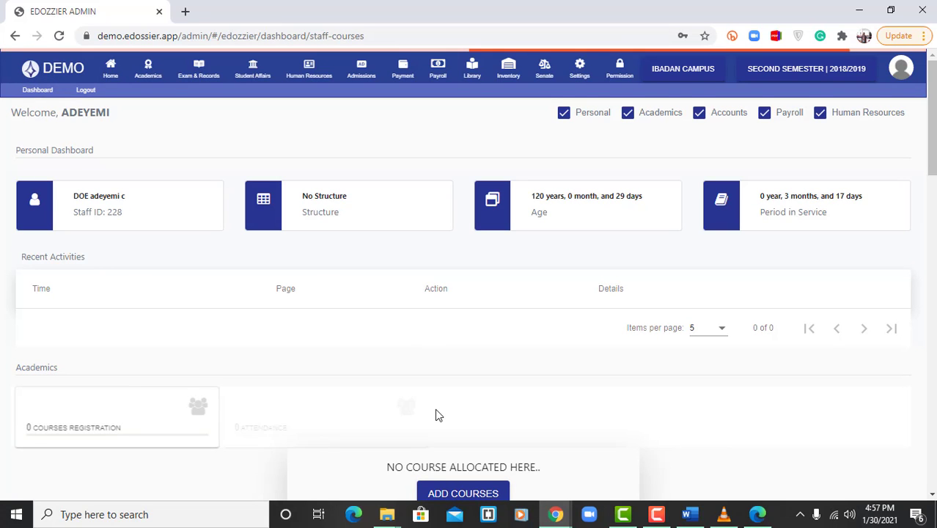
pyautogui.scroll(-3, 435, 415)
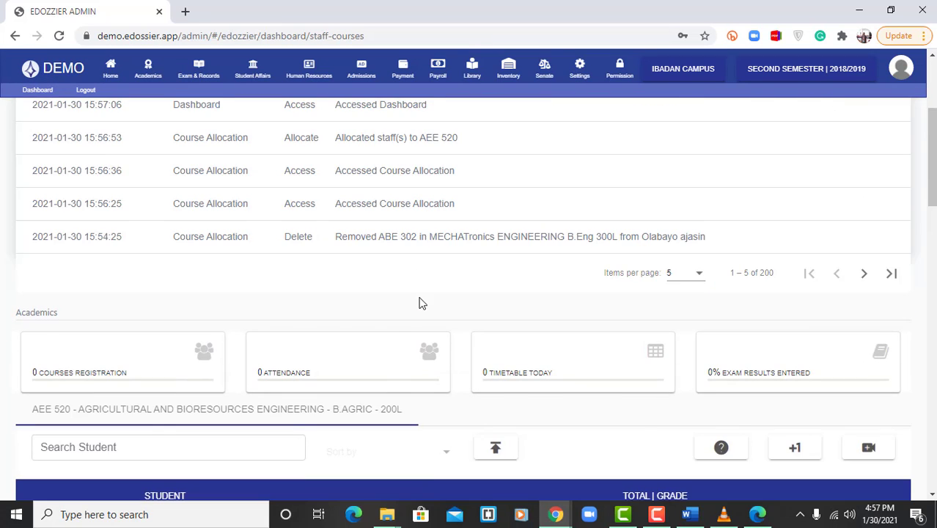
pyautogui.scroll(-2, 241, 278)
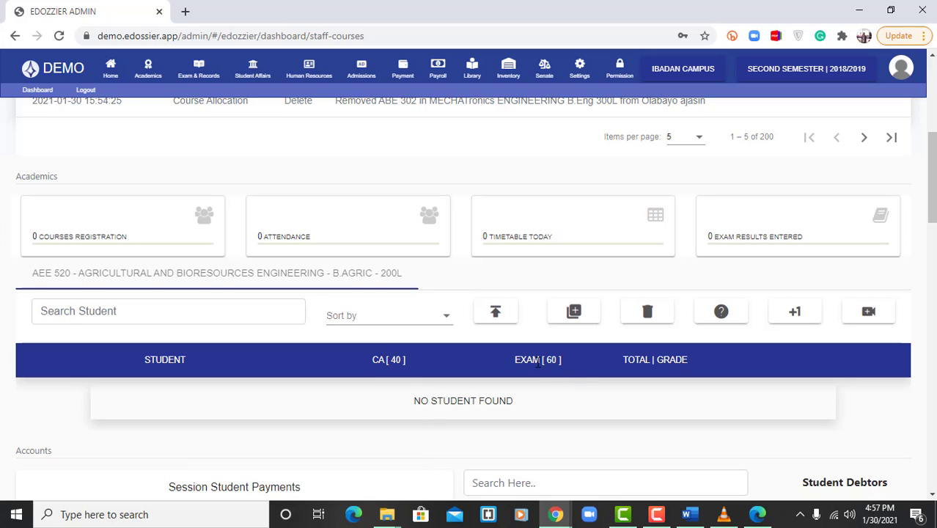
pyautogui.click(496, 314)
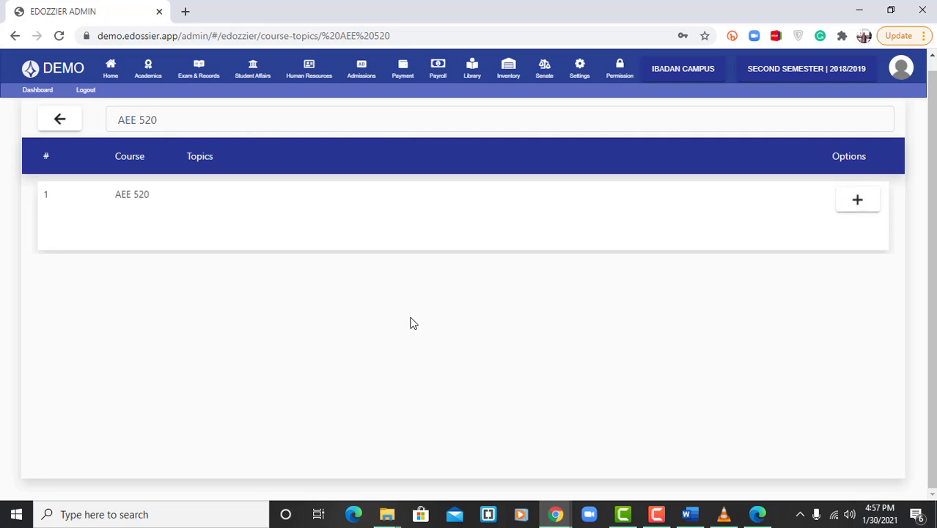
pyautogui.click(863, 206)
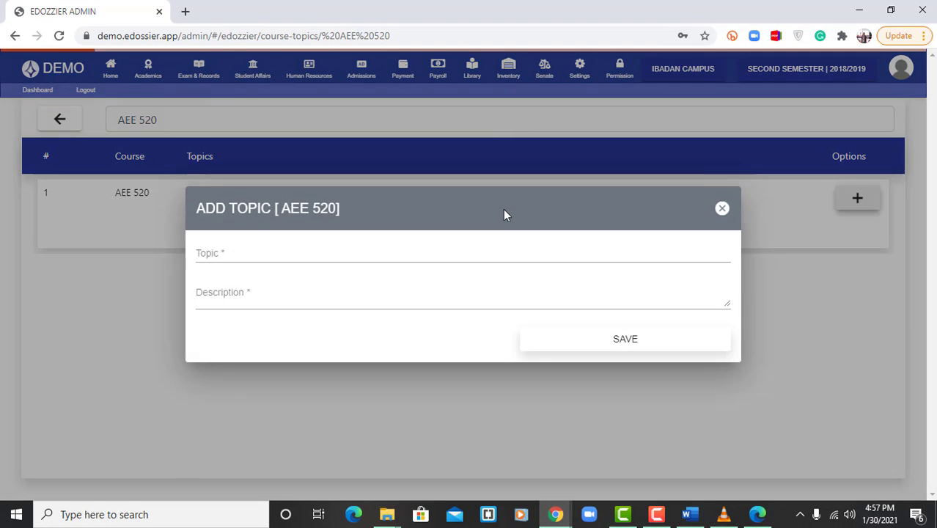
pyautogui.click(390, 252)
pyautogui.write('INTRO')
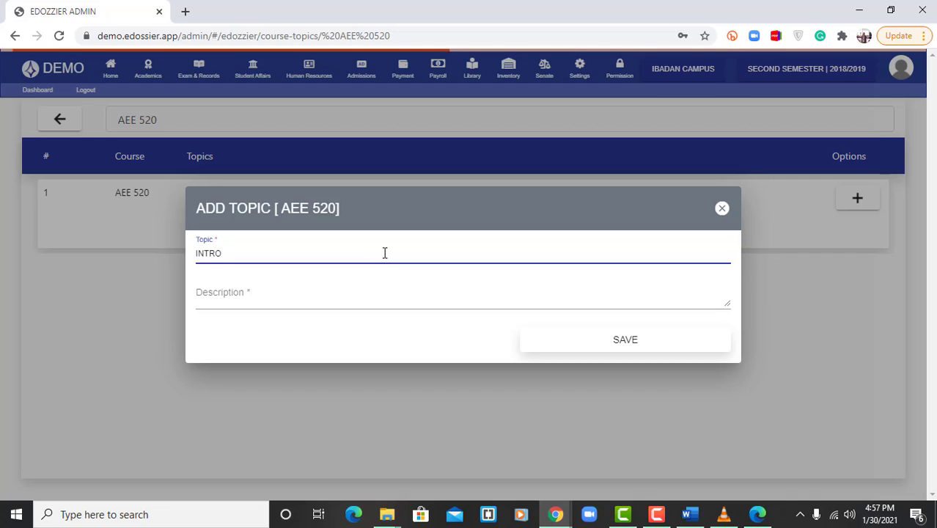
pyautogui.write('DUCTION TO AGRIC RESOURCES')
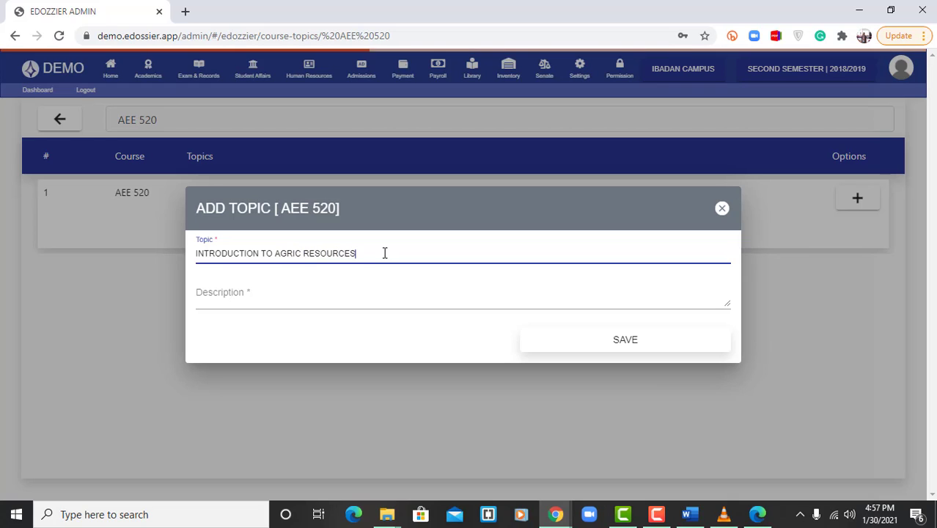
pyautogui.click(310, 298)
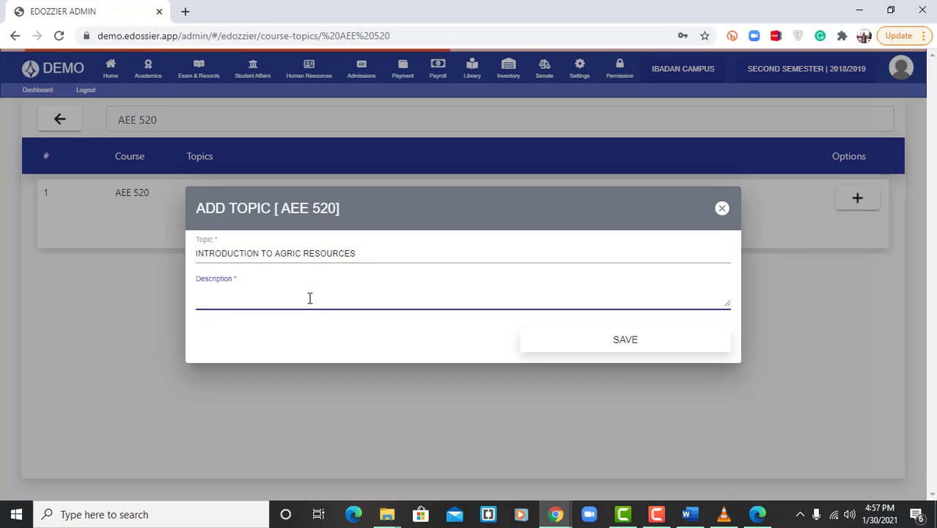
pyautogui.write('INTODUCTION')
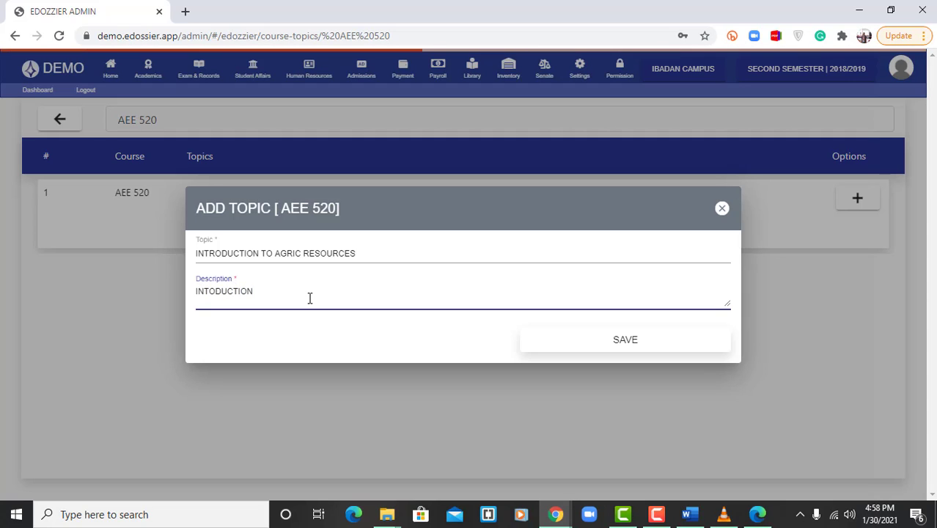
pyautogui.click(593, 362)
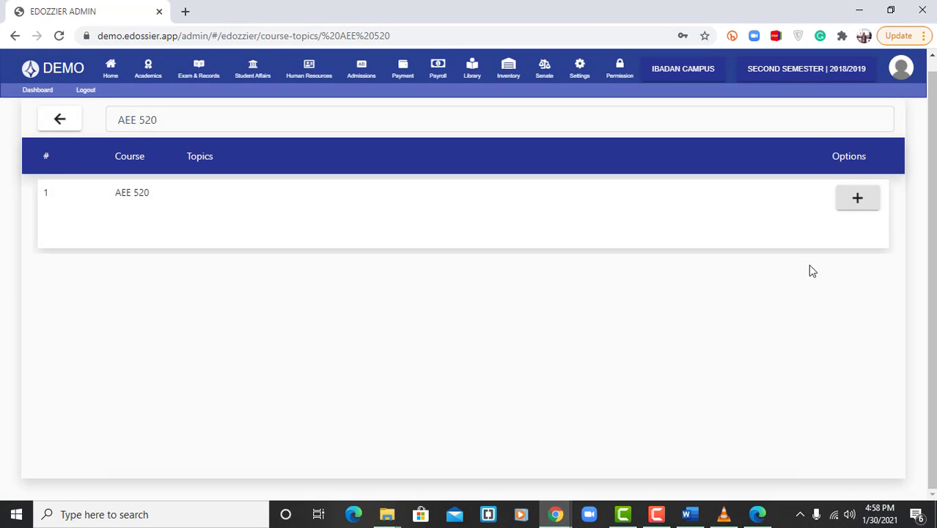
# - Add an AEE 520 topic titled INTRODUCTION TO AGRIC RESOURCES, using the same text as its description, and save it
pyautogui.click(855, 212)
pyautogui.click(444, 255)
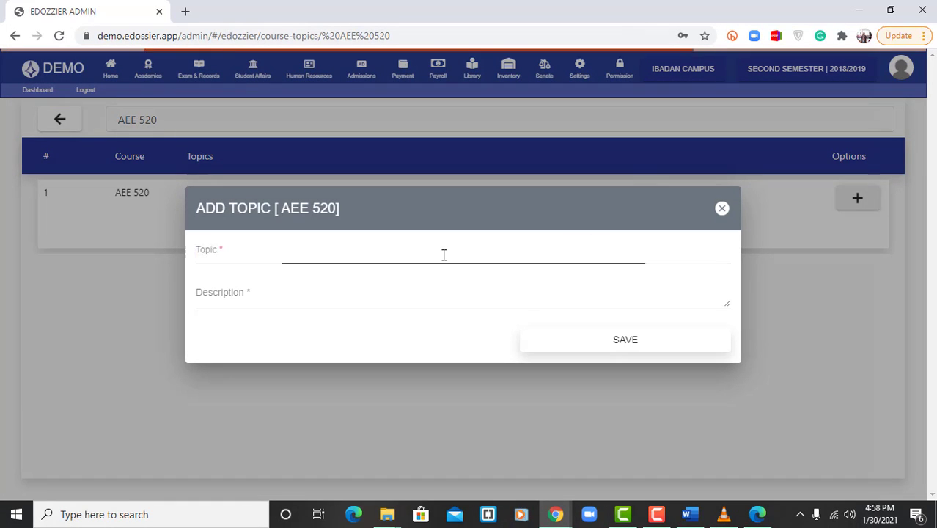
pyautogui.write('INTRODU')
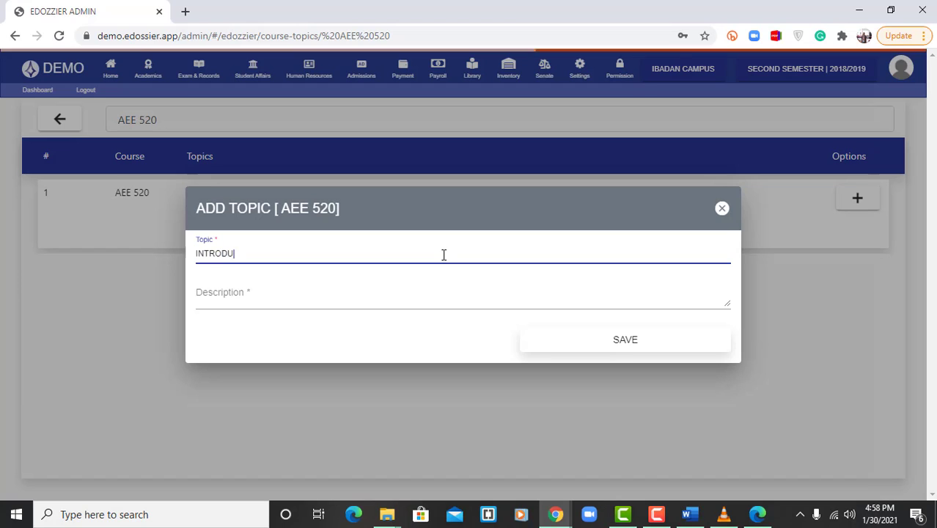
pyautogui.write('CTION TO AGRIC RESOU')
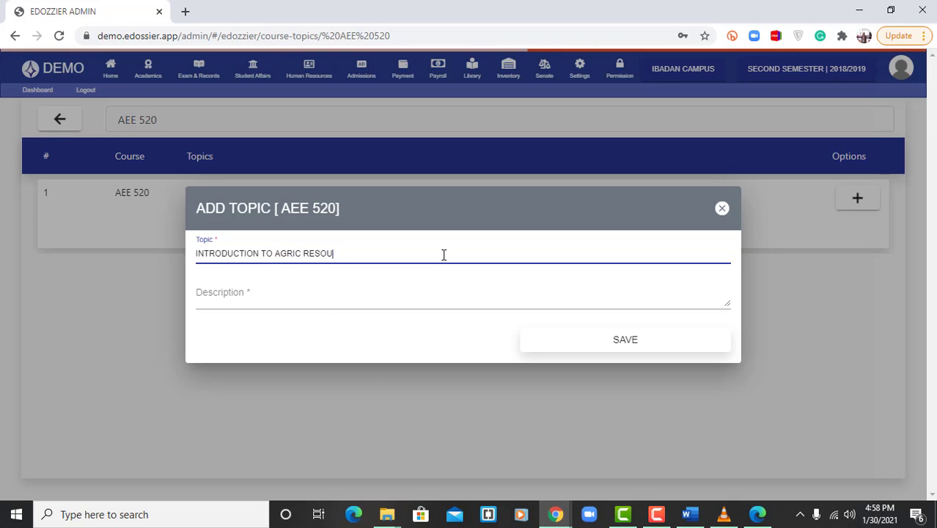
pyautogui.write('RCES')
pyautogui.hotkey('ctrl', 'a')
pyautogui.hotkey('ctrl', 'c')
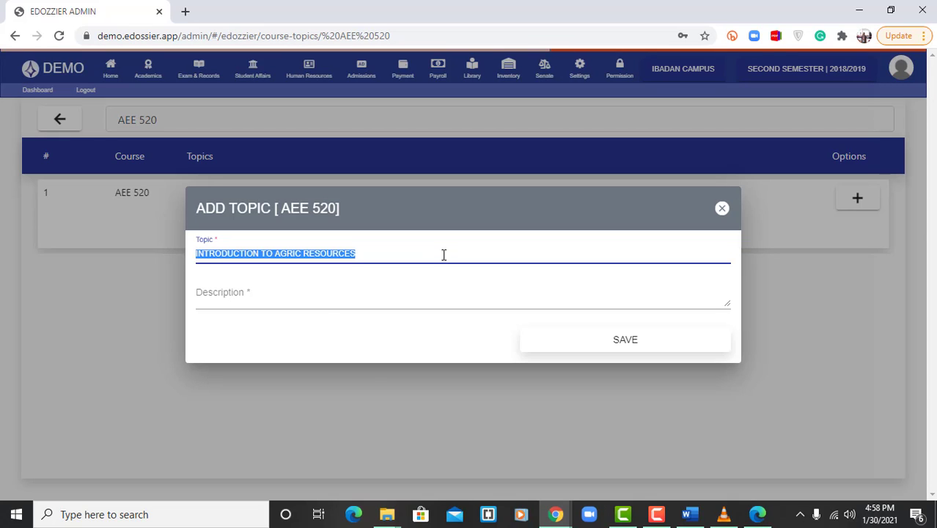
pyautogui.press('Tab')
pyautogui.hotkey('ctrl', 'v')
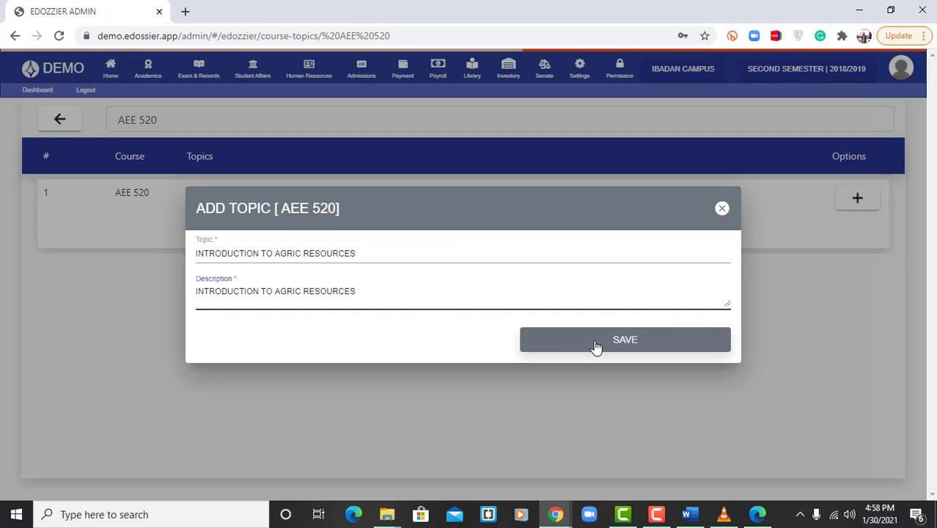
pyautogui.click(596, 347)
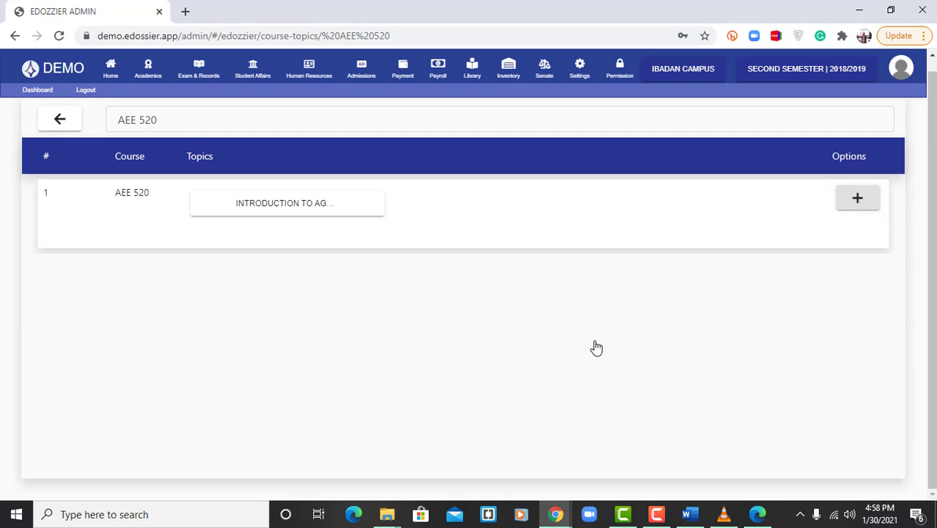
# - Try to open the resources of the INTRODUCTION TO AGRIC RESOURCES topic
pyautogui.click(315, 215)
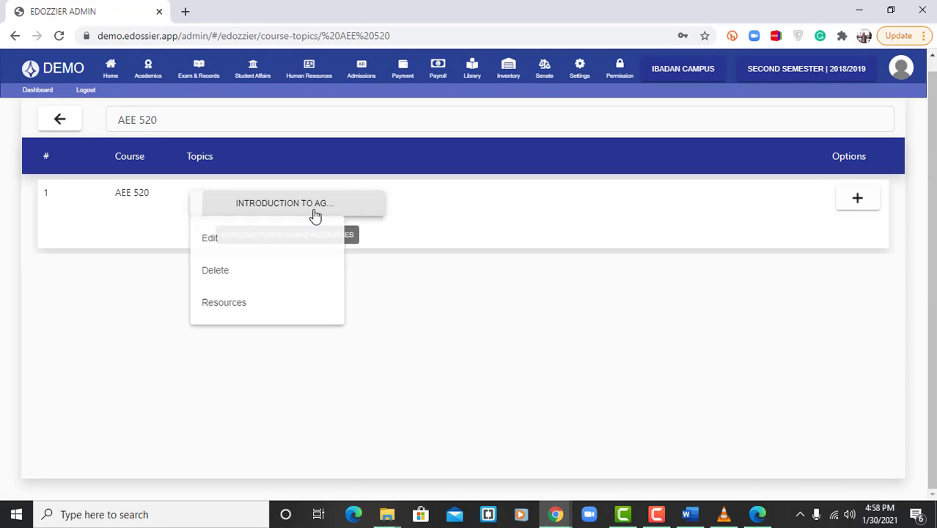
pyautogui.click(272, 314)
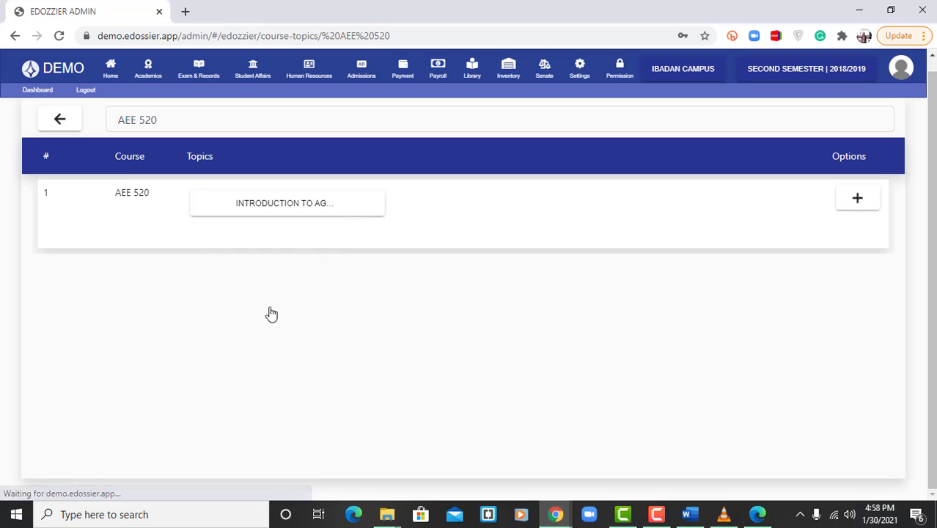
pyautogui.click(293, 213)
pyautogui.click(226, 305)
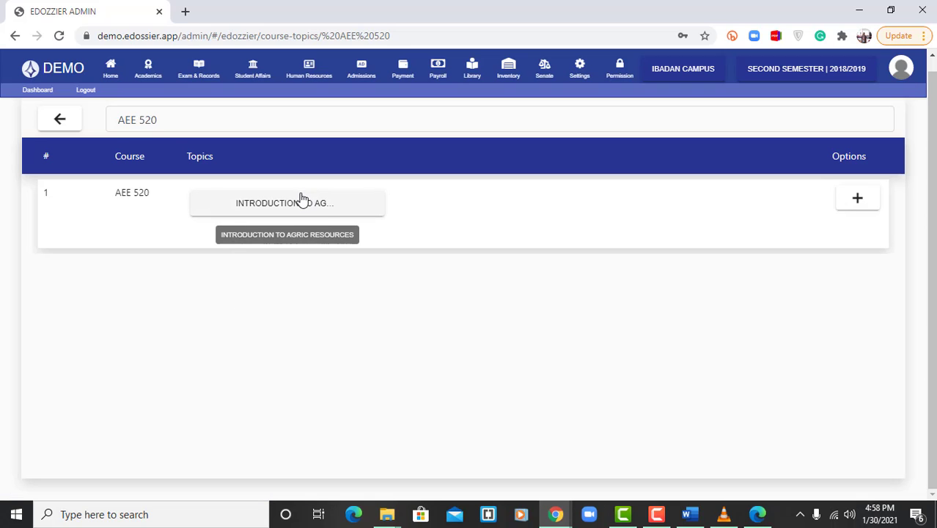
pyautogui.click(300, 199)
pyautogui.click(228, 307)
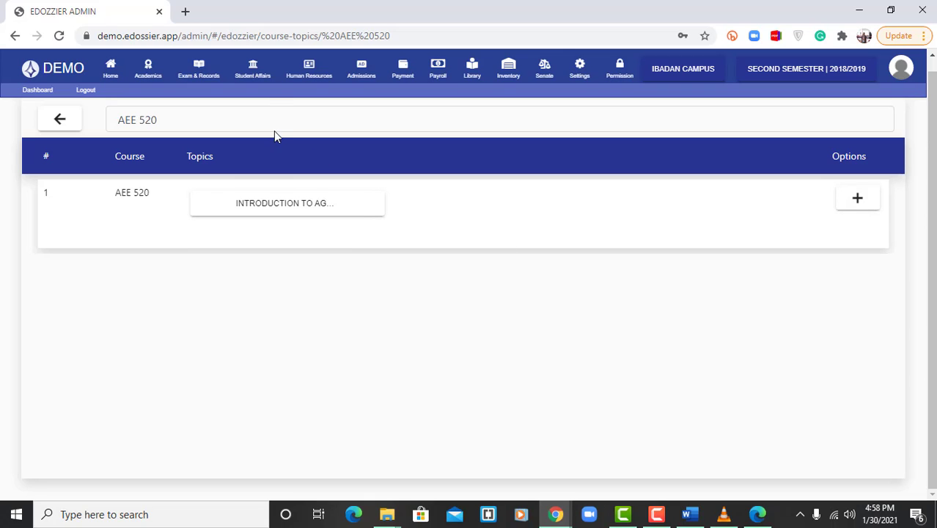
# - Bring up the page options of the Academics section
pyautogui.click(197, 79)
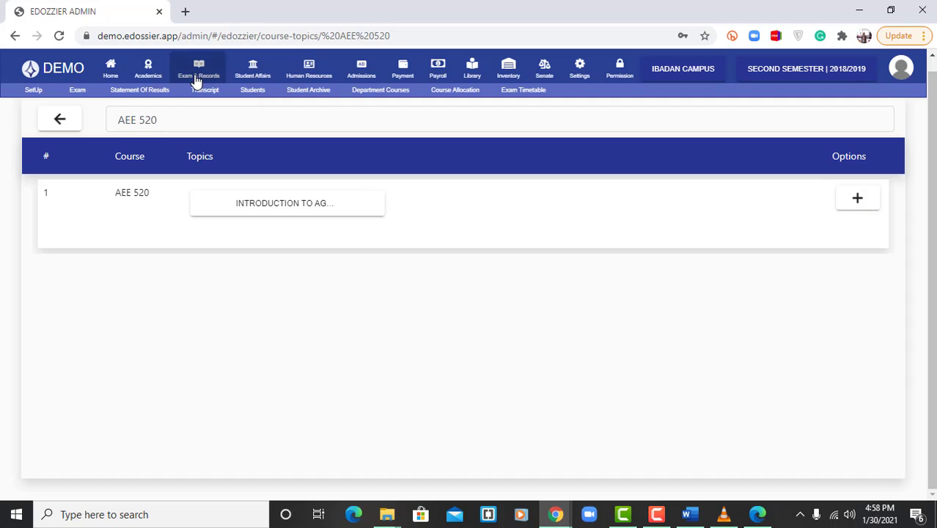
pyautogui.click(148, 72)
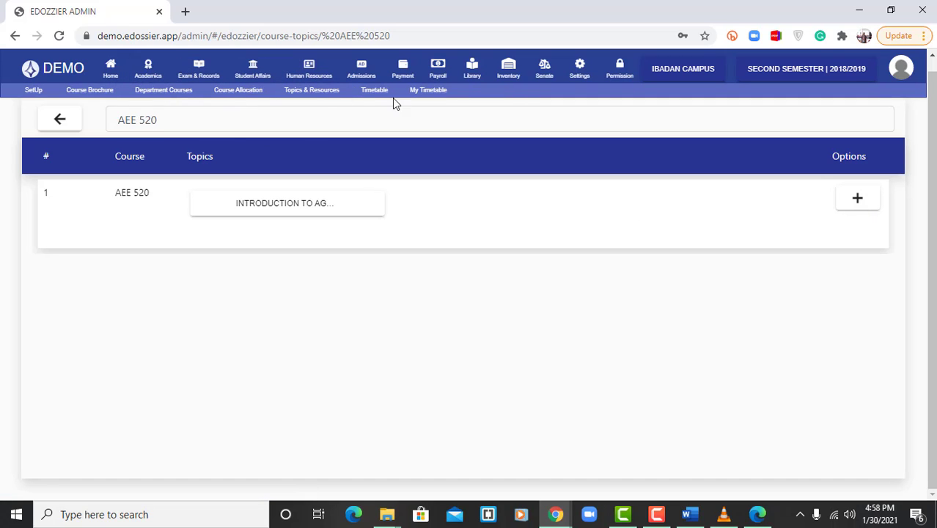